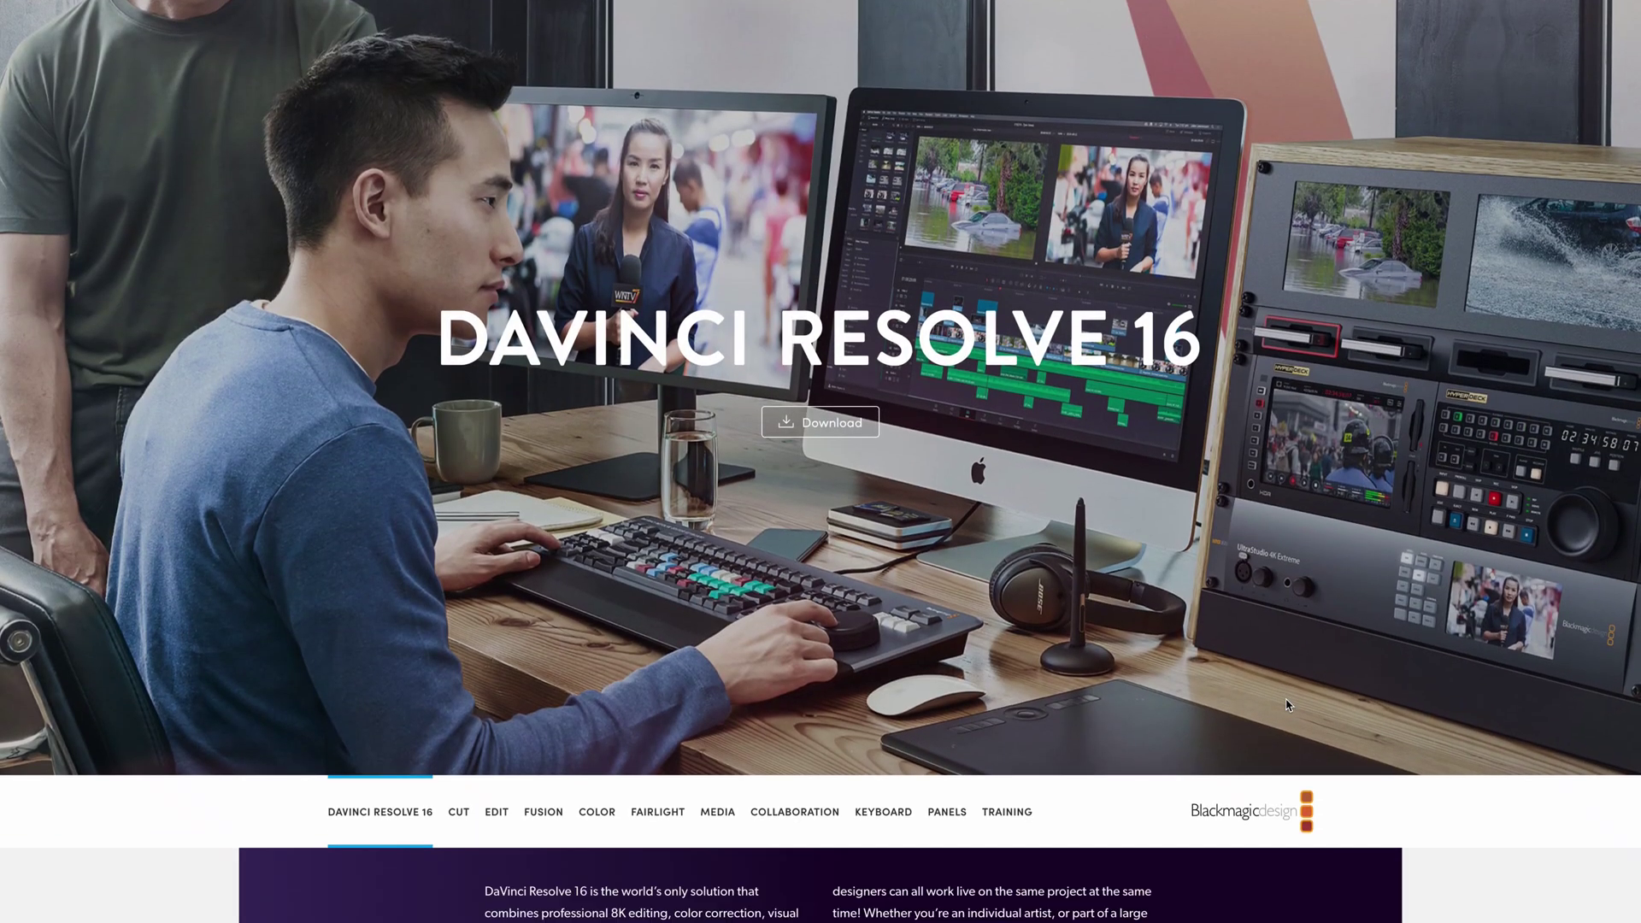
Step: Scroll down through the Resolve 16 web page
scroll(1545, 754, down, 15)
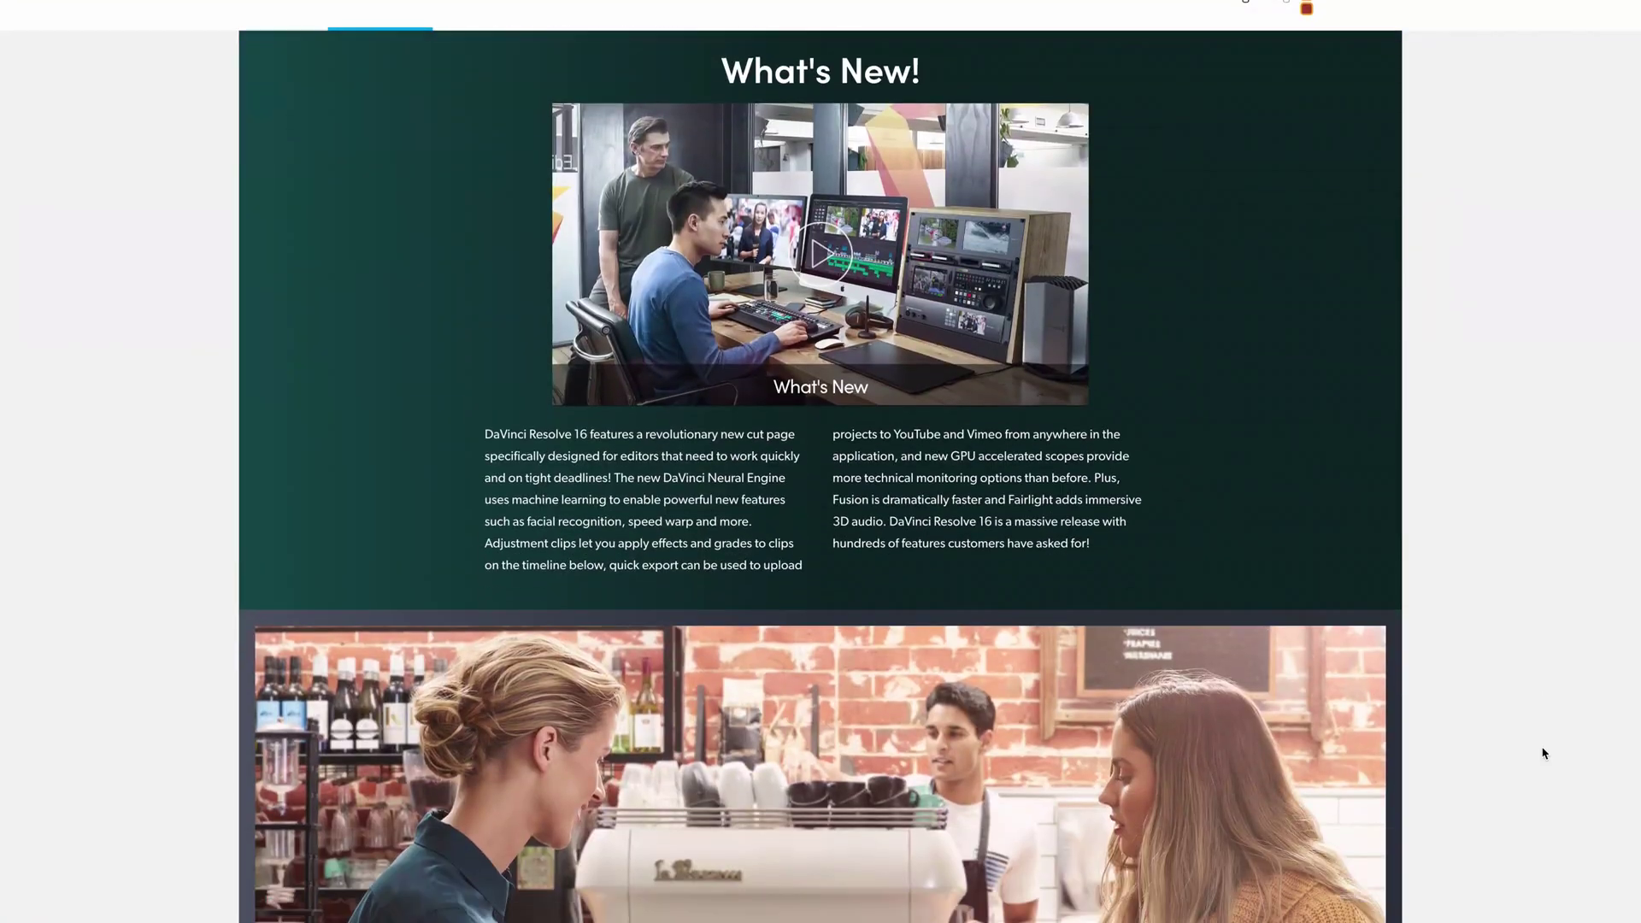
scroll(1544, 753, down, 11)
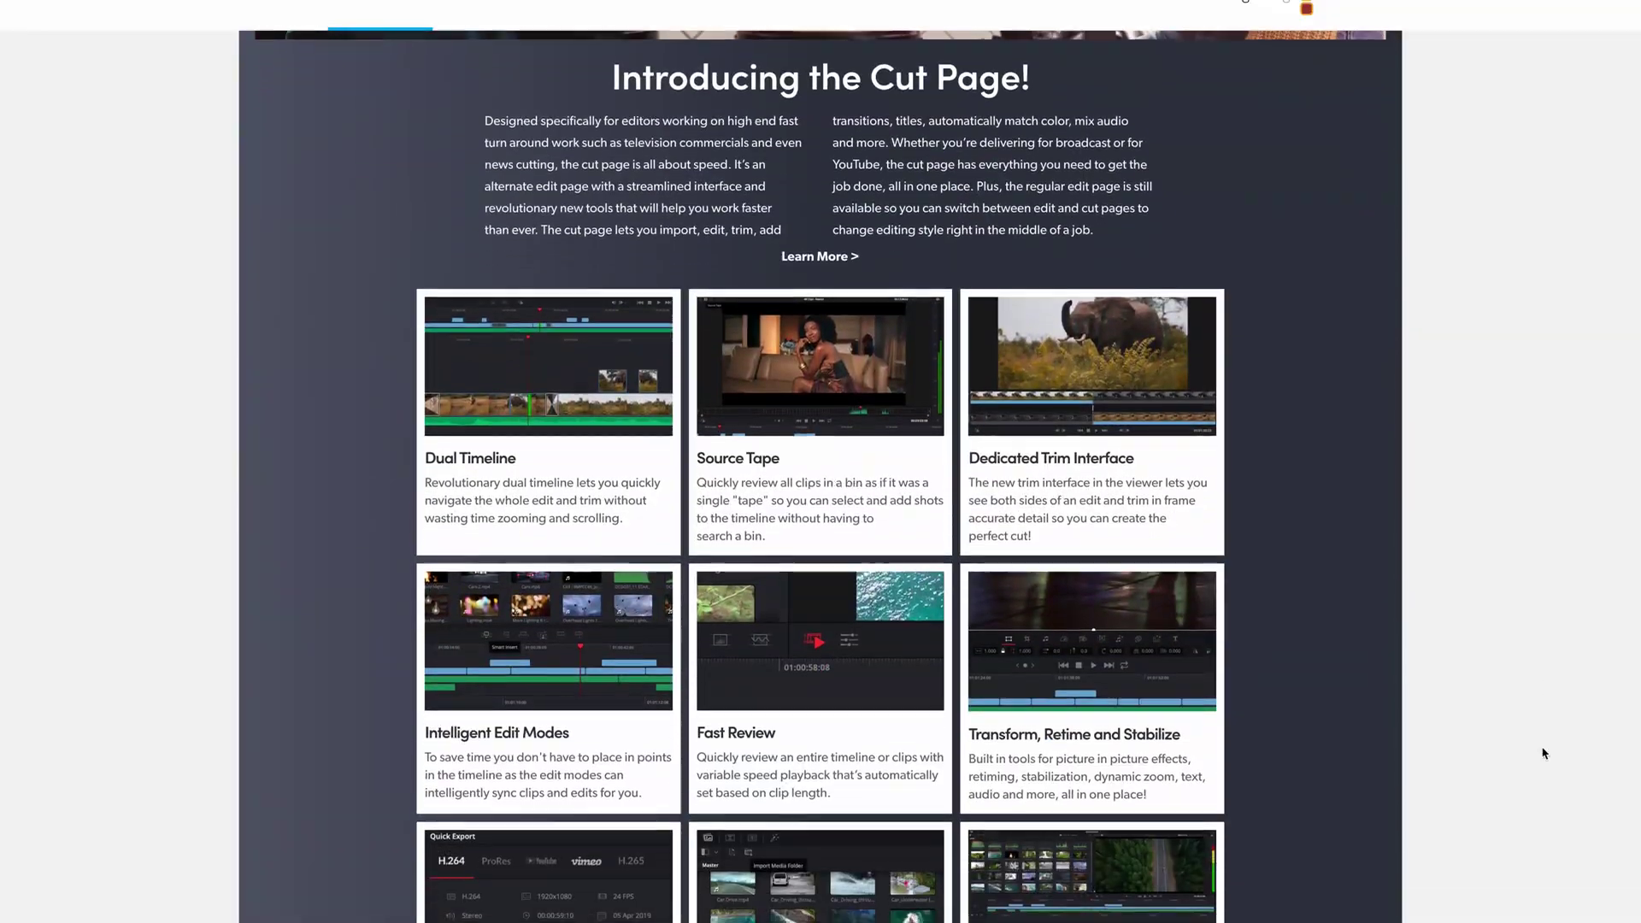
scroll(1545, 753, down, 15)
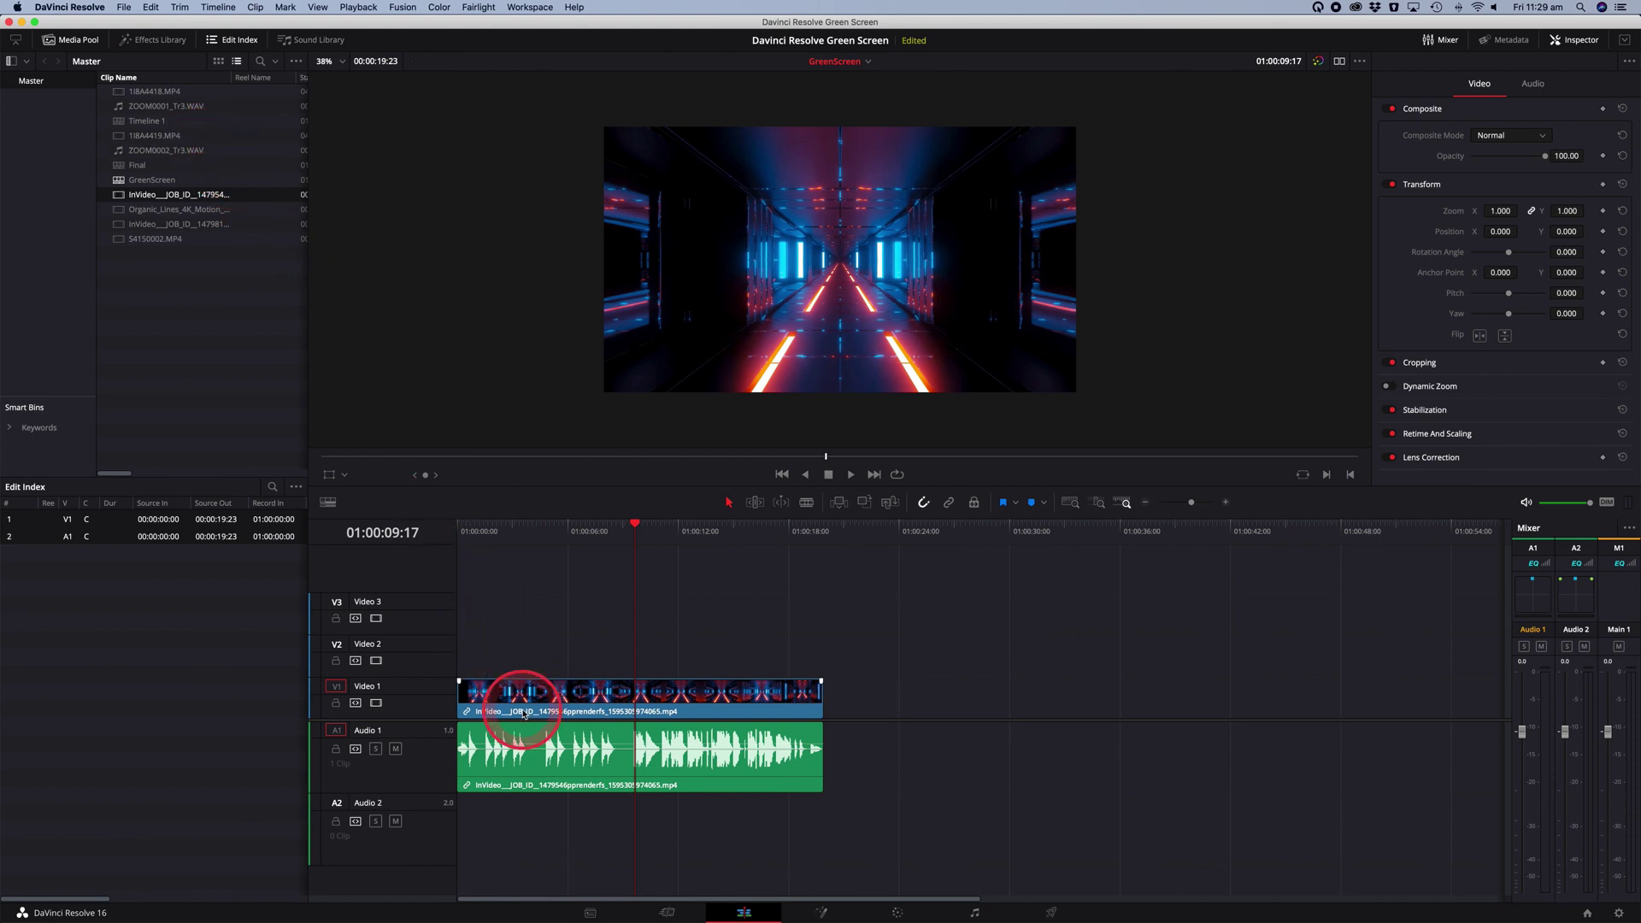
Step: Place S4150002.MP4 on Video 2 at the start of the timeline, above the corridor clip
click(136, 242)
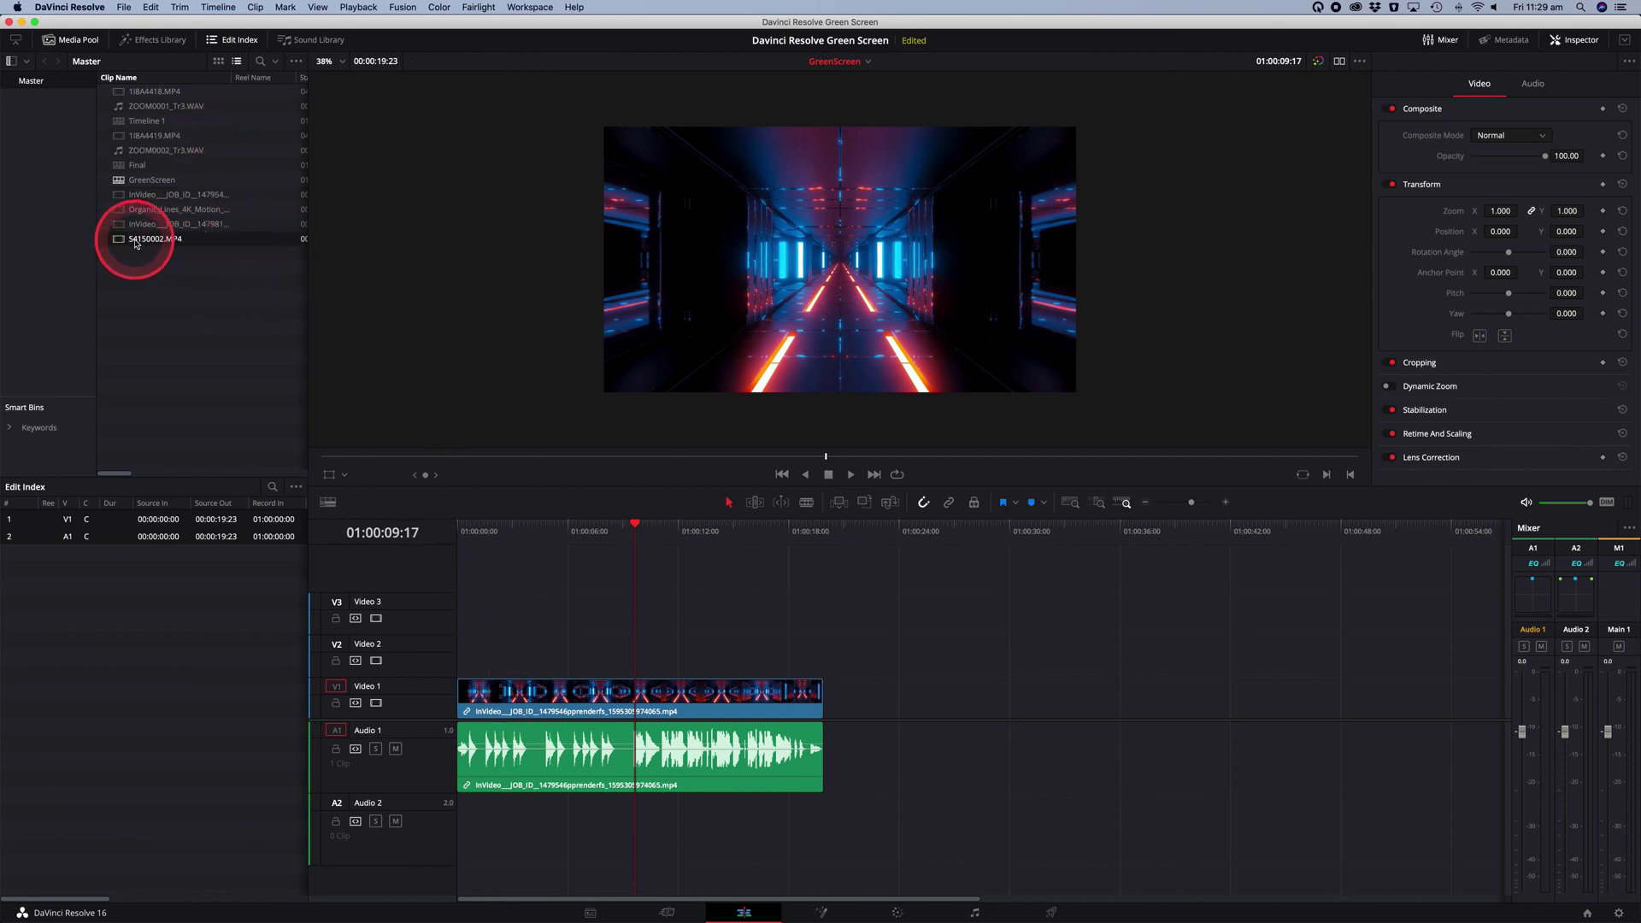
drag(136, 242, 466, 650)
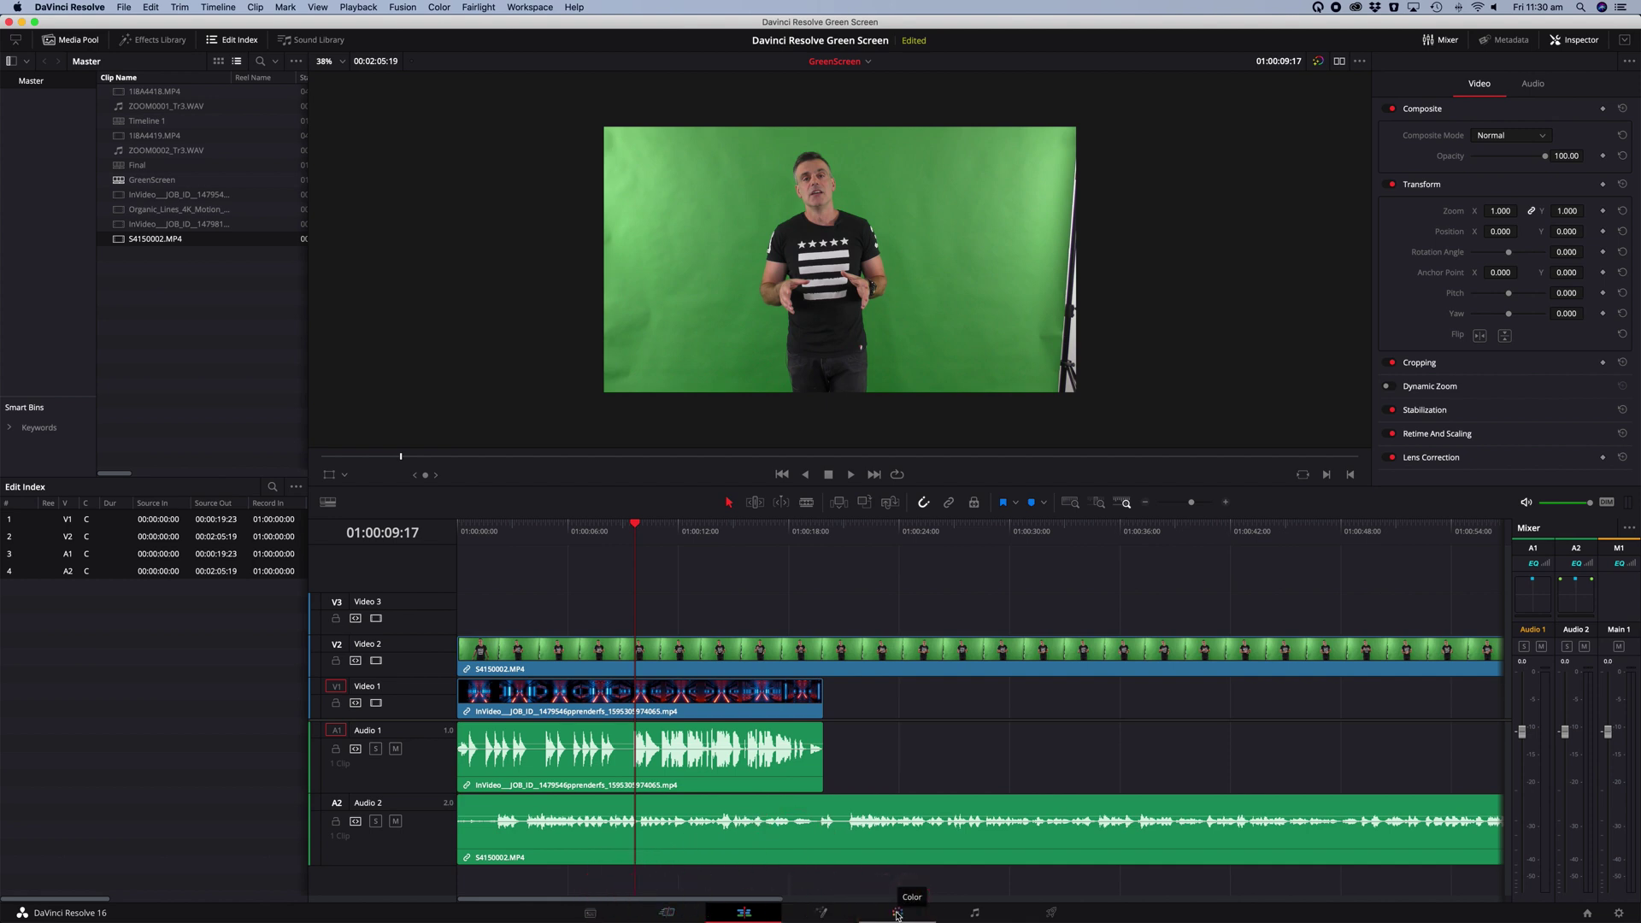
Step: On the Color page, add an alpha output to the node tree and link node 01's alpha to it
click(896, 914)
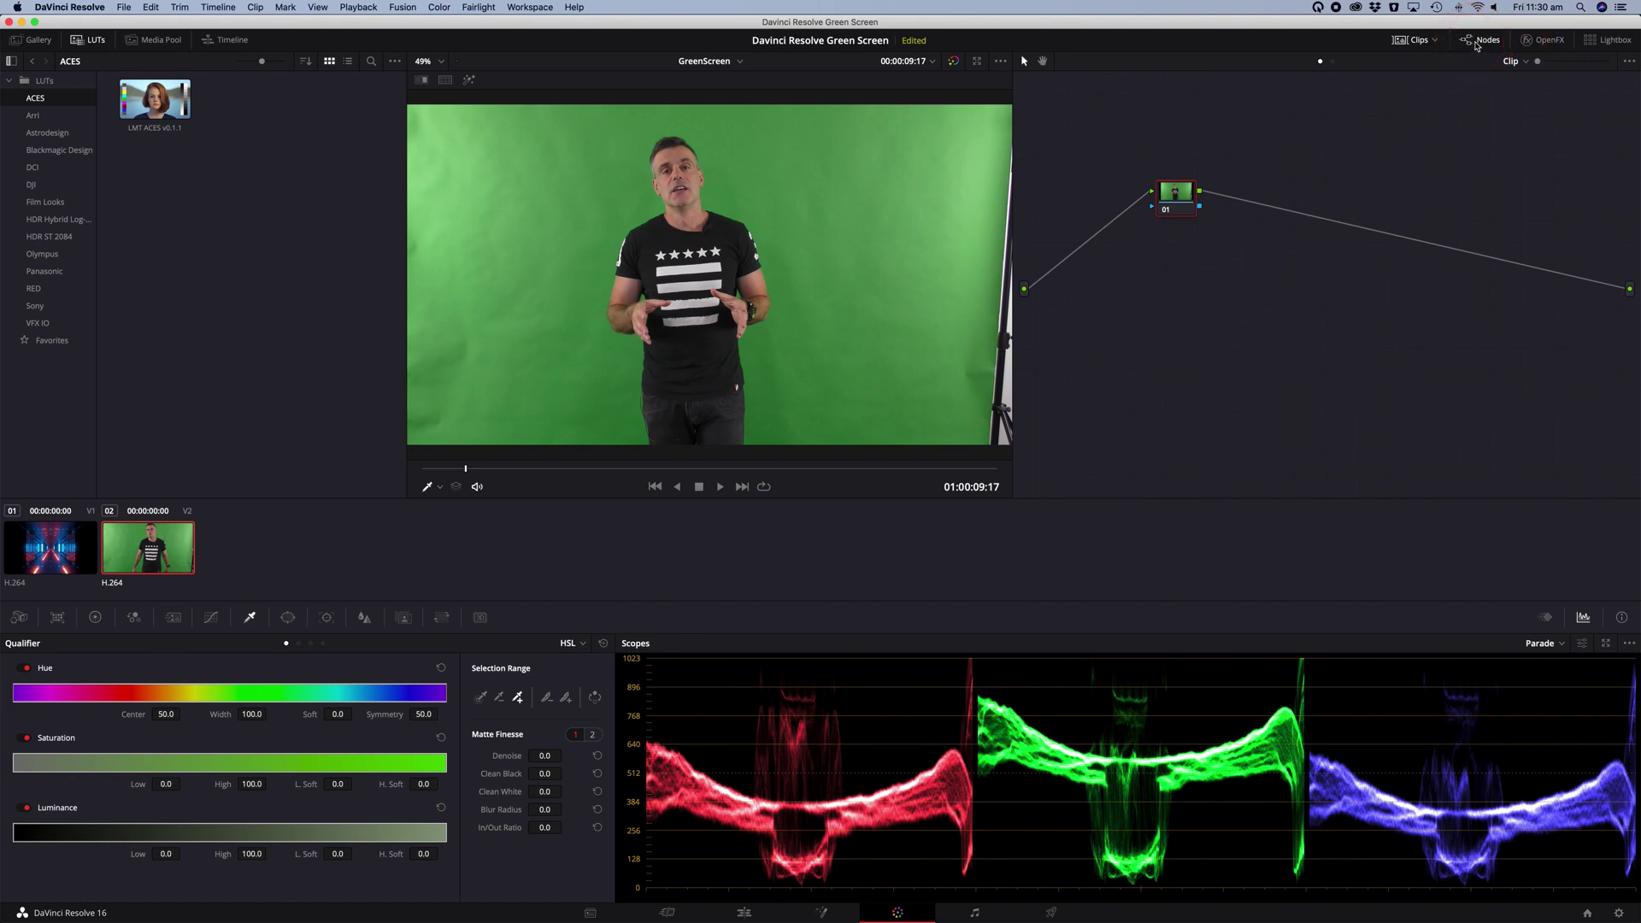
right_click(1239, 267)
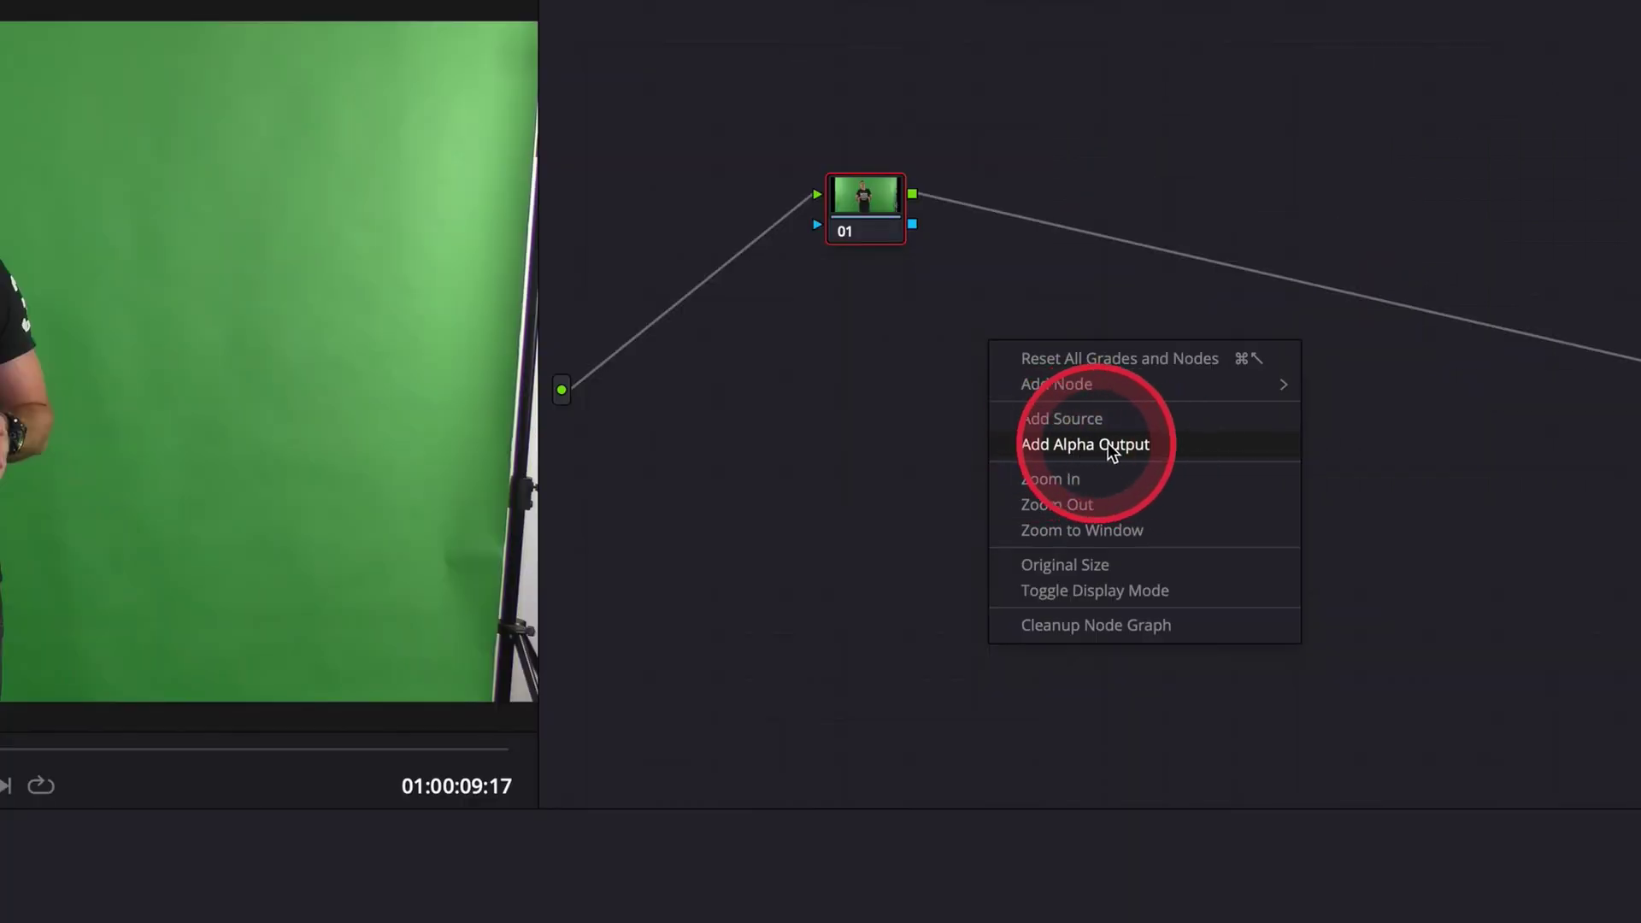
click(1079, 445)
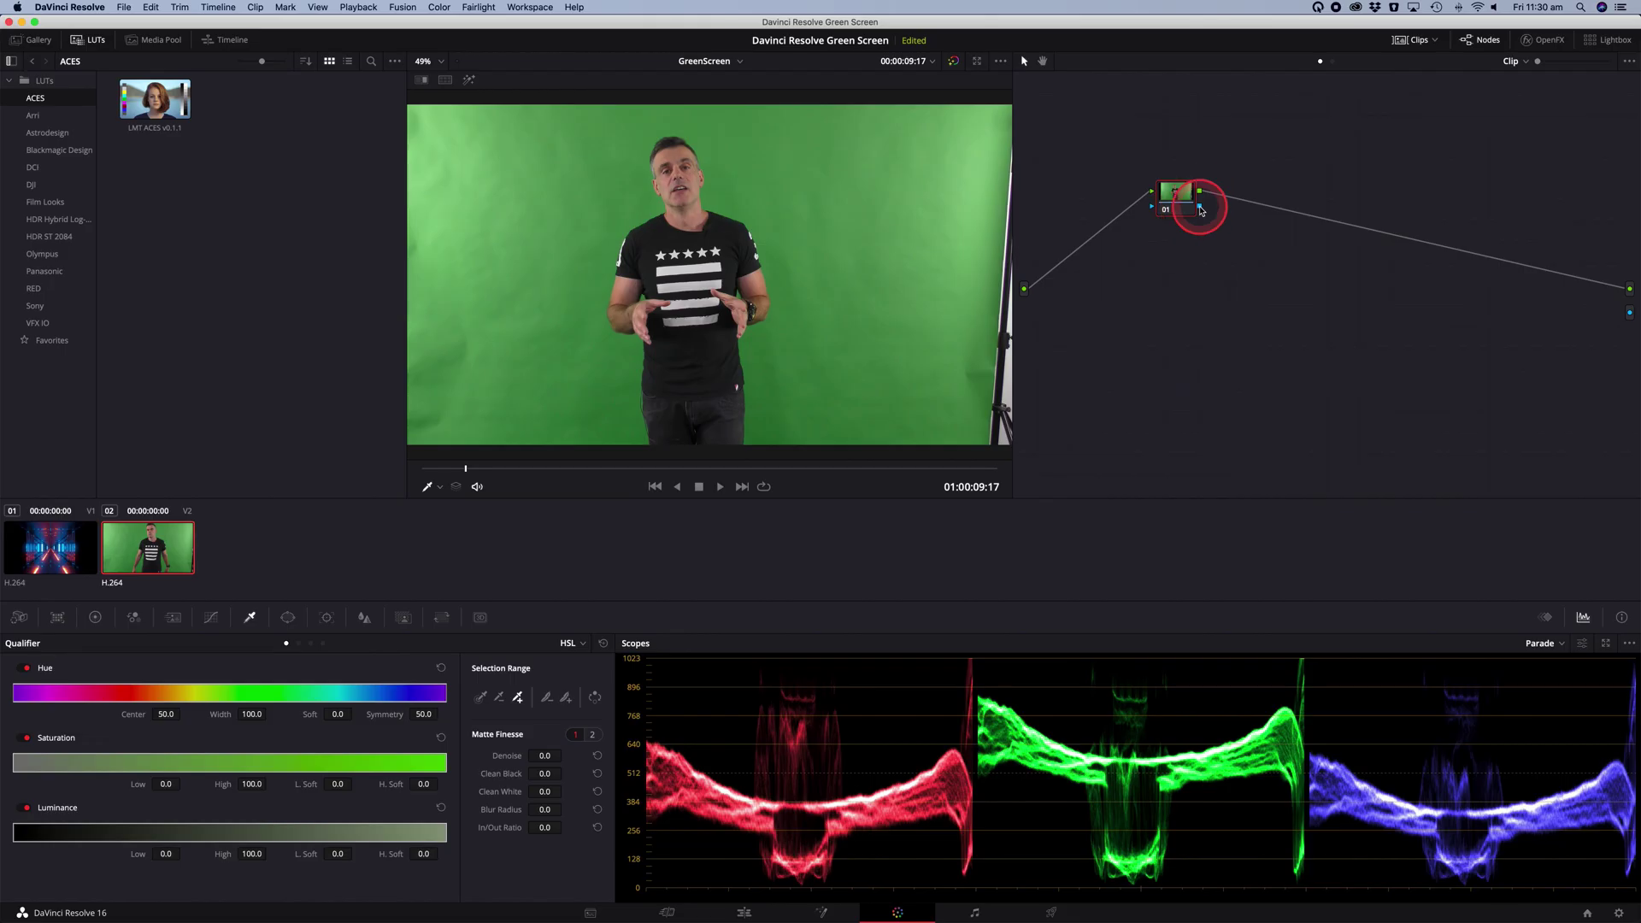
drag(912, 224, 970, 251)
drag(1229, 220, 1631, 315)
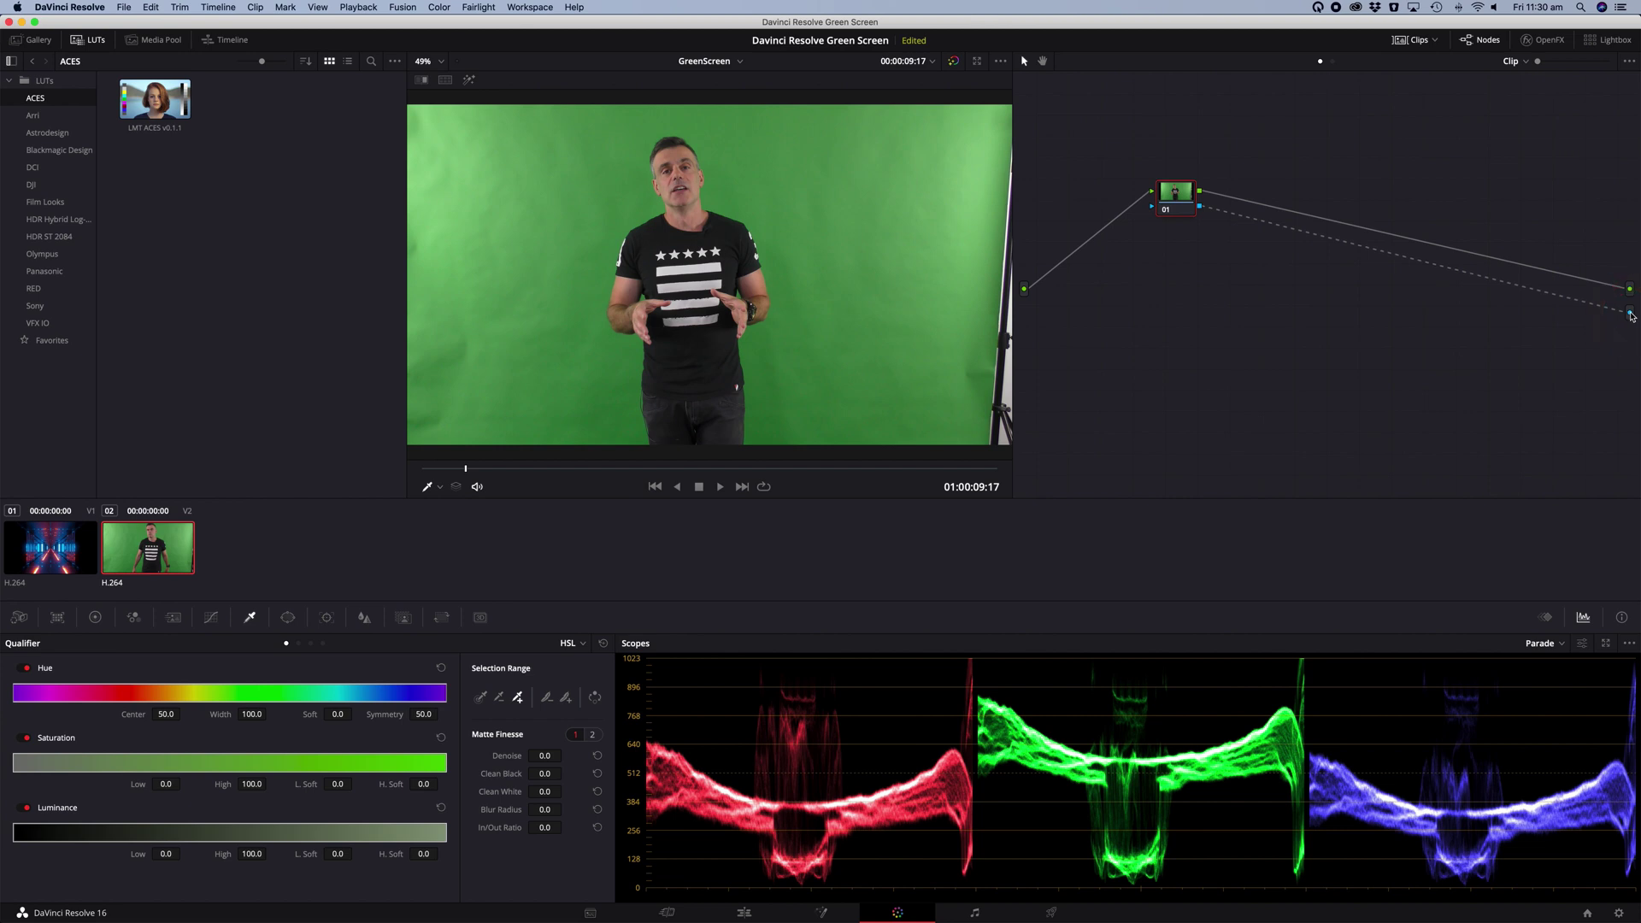
Step: Sample the green backdrop with the Qualifier picker (Hue 62.4, Luminance 57.2–67.7)
click(1599, 369)
click(1293, 548)
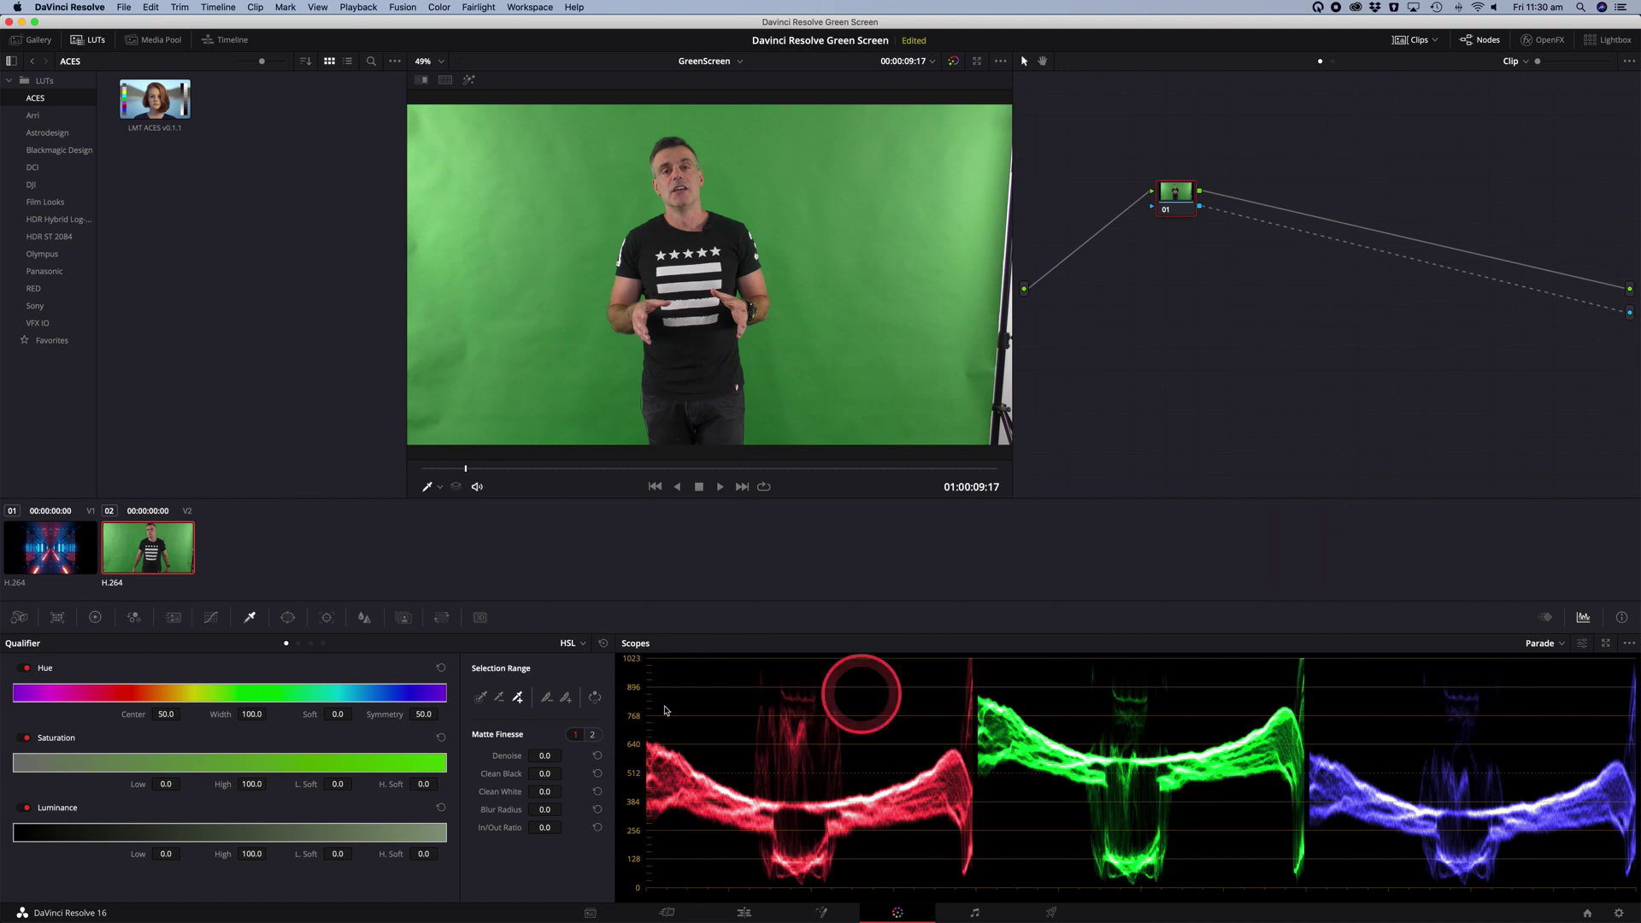
click(251, 619)
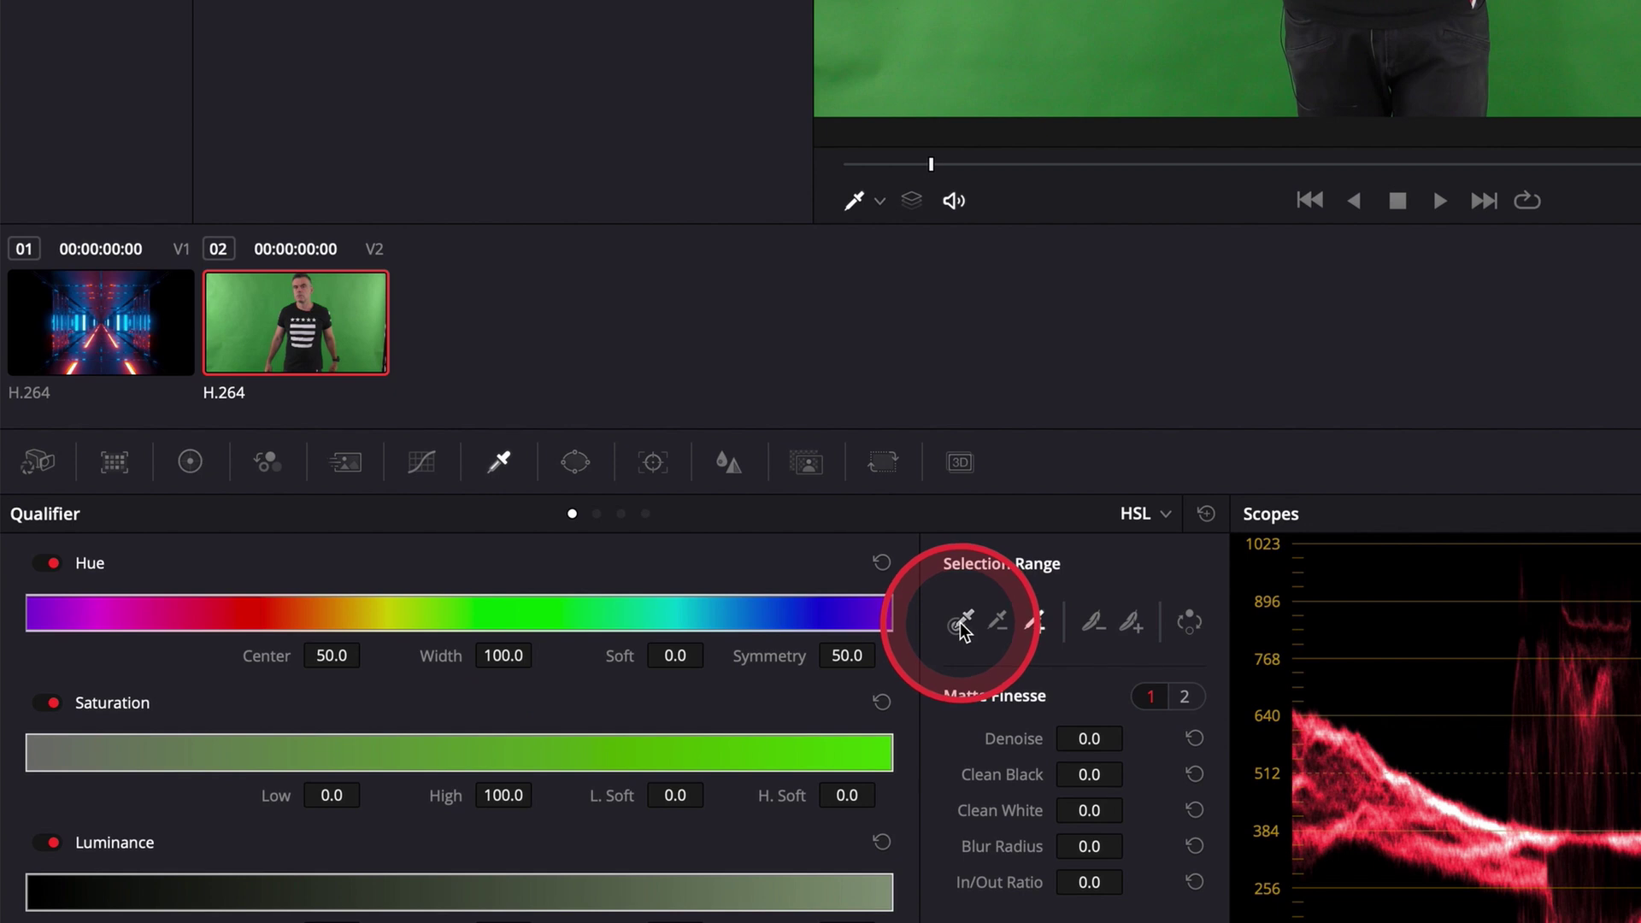
click(961, 623)
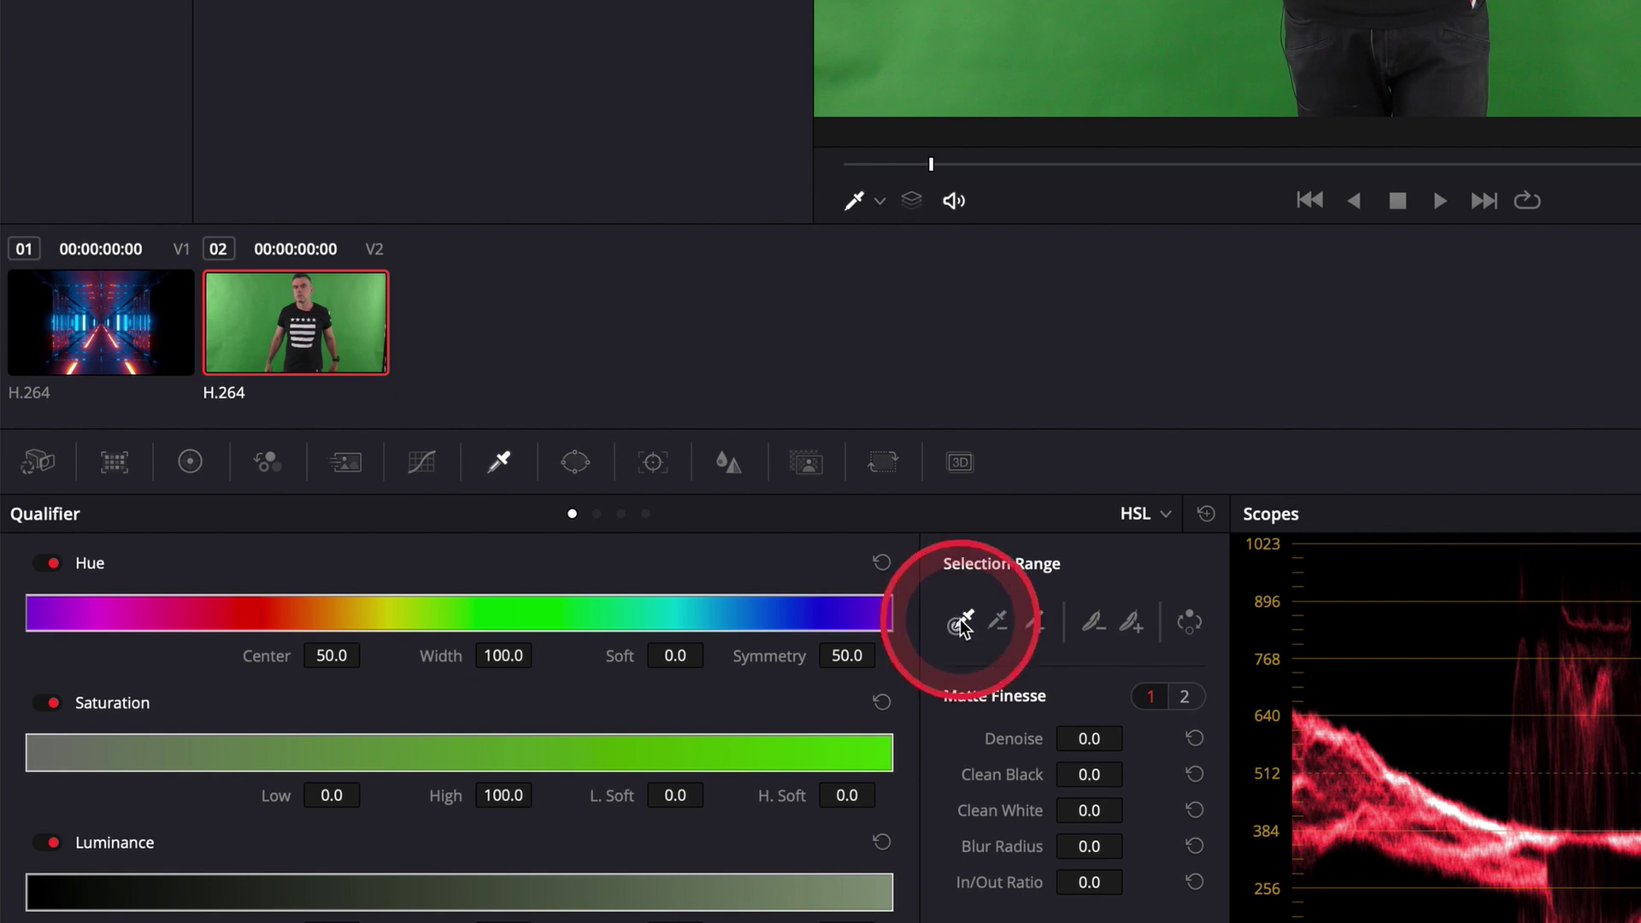
click(841, 198)
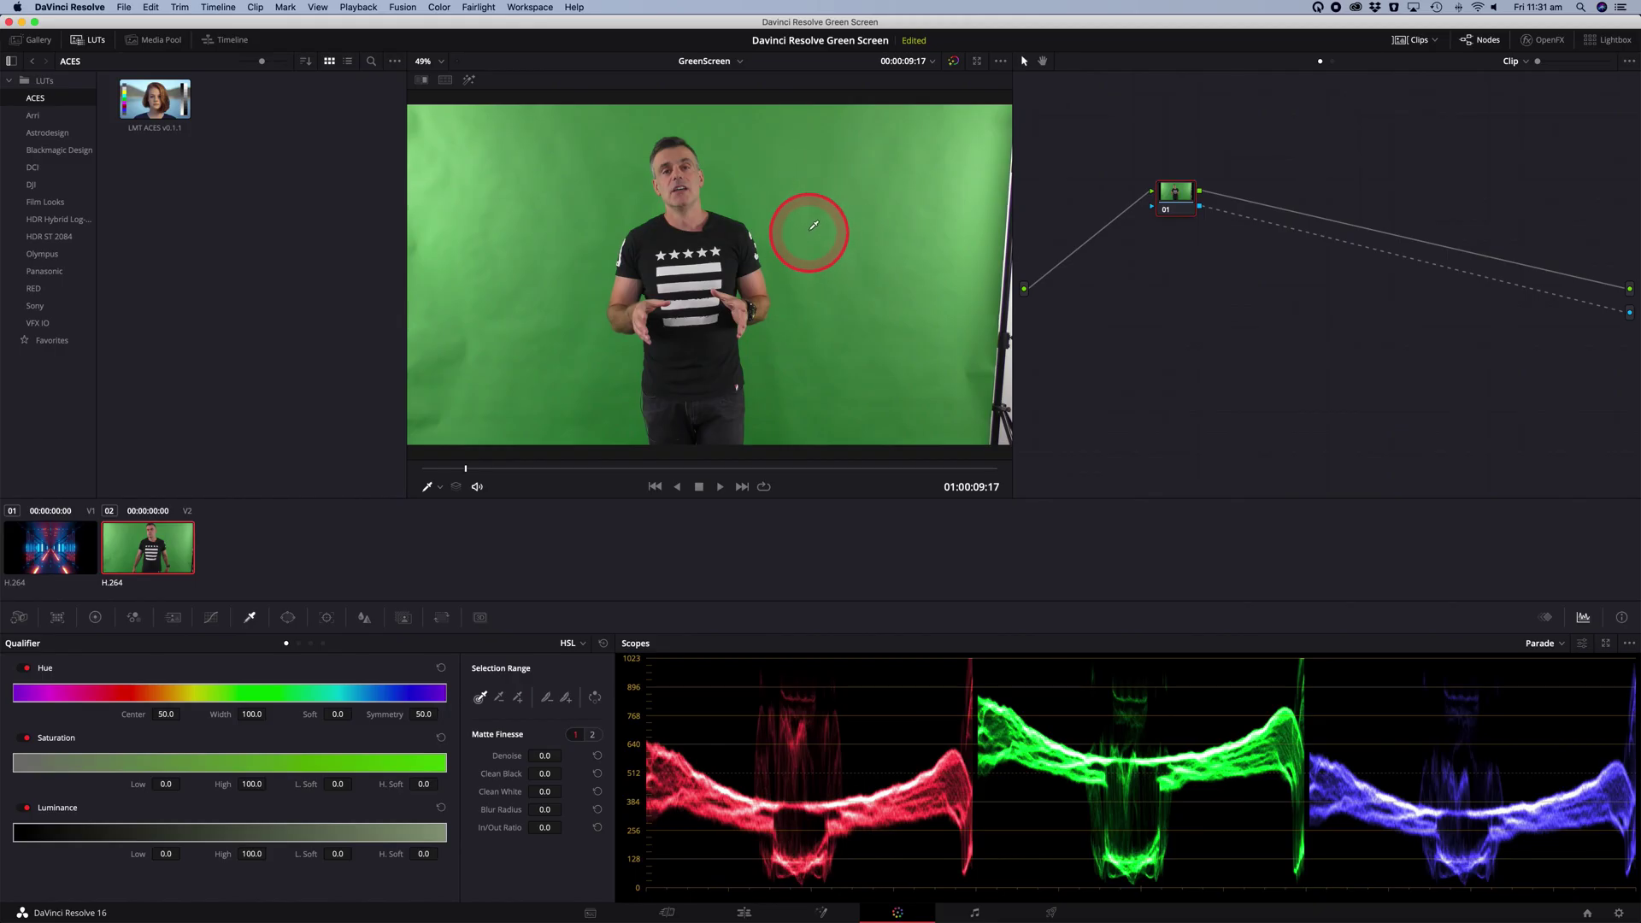
click(814, 223)
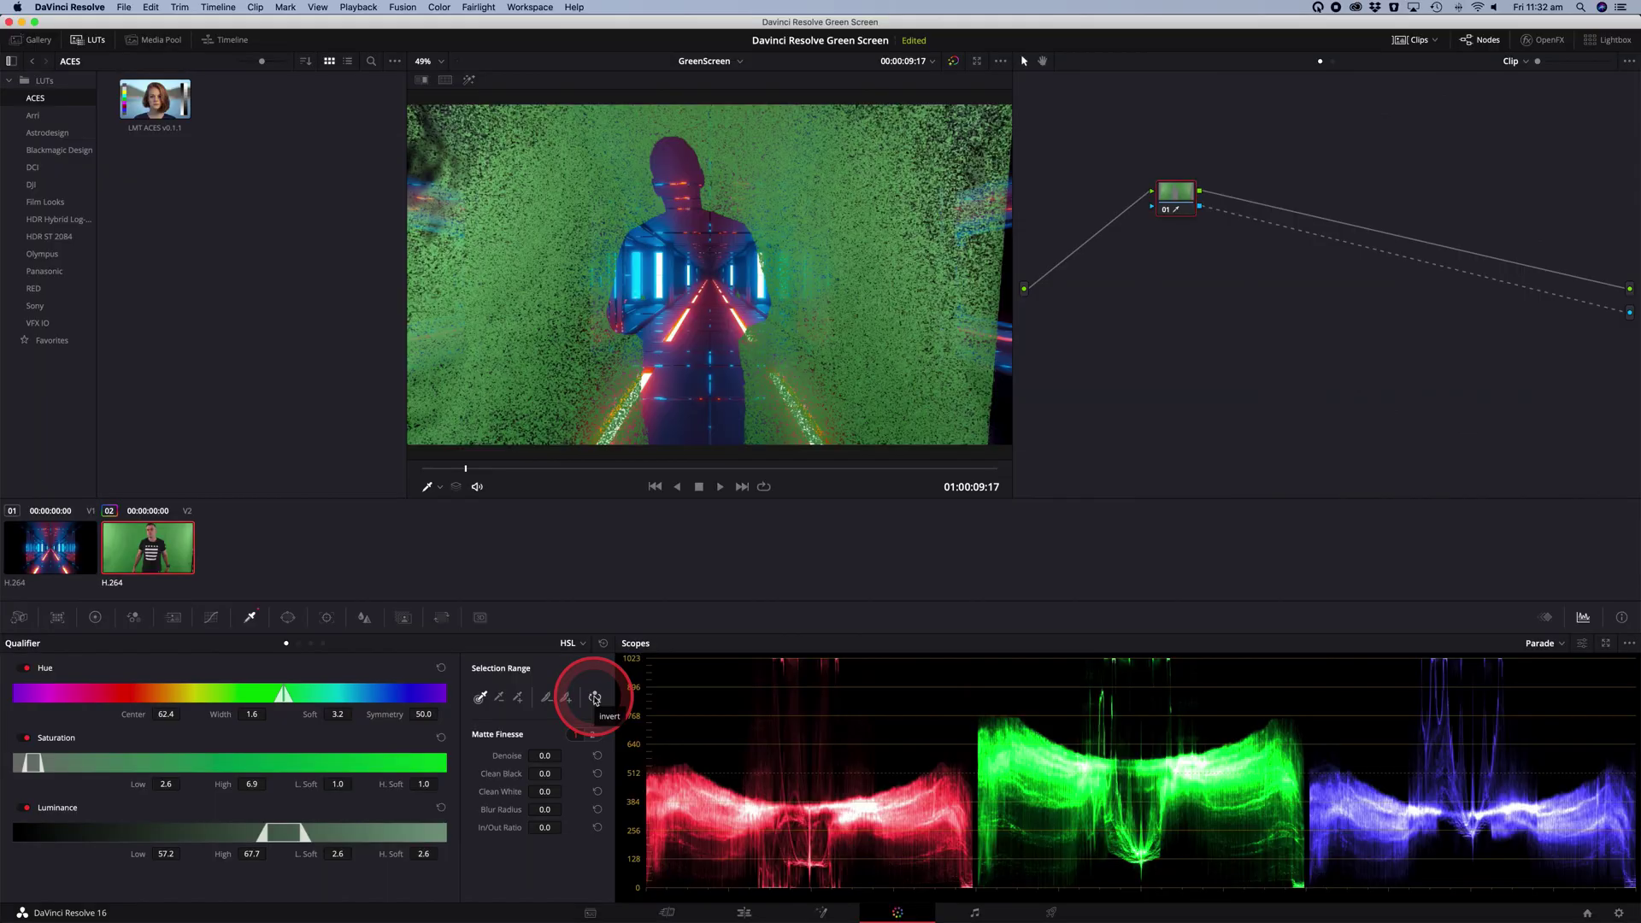
Step: Invert the key, then add leftover green speckles with Picker Add (Hue width 4.7, Luminance 54.9–73.4)
click(1189, 474)
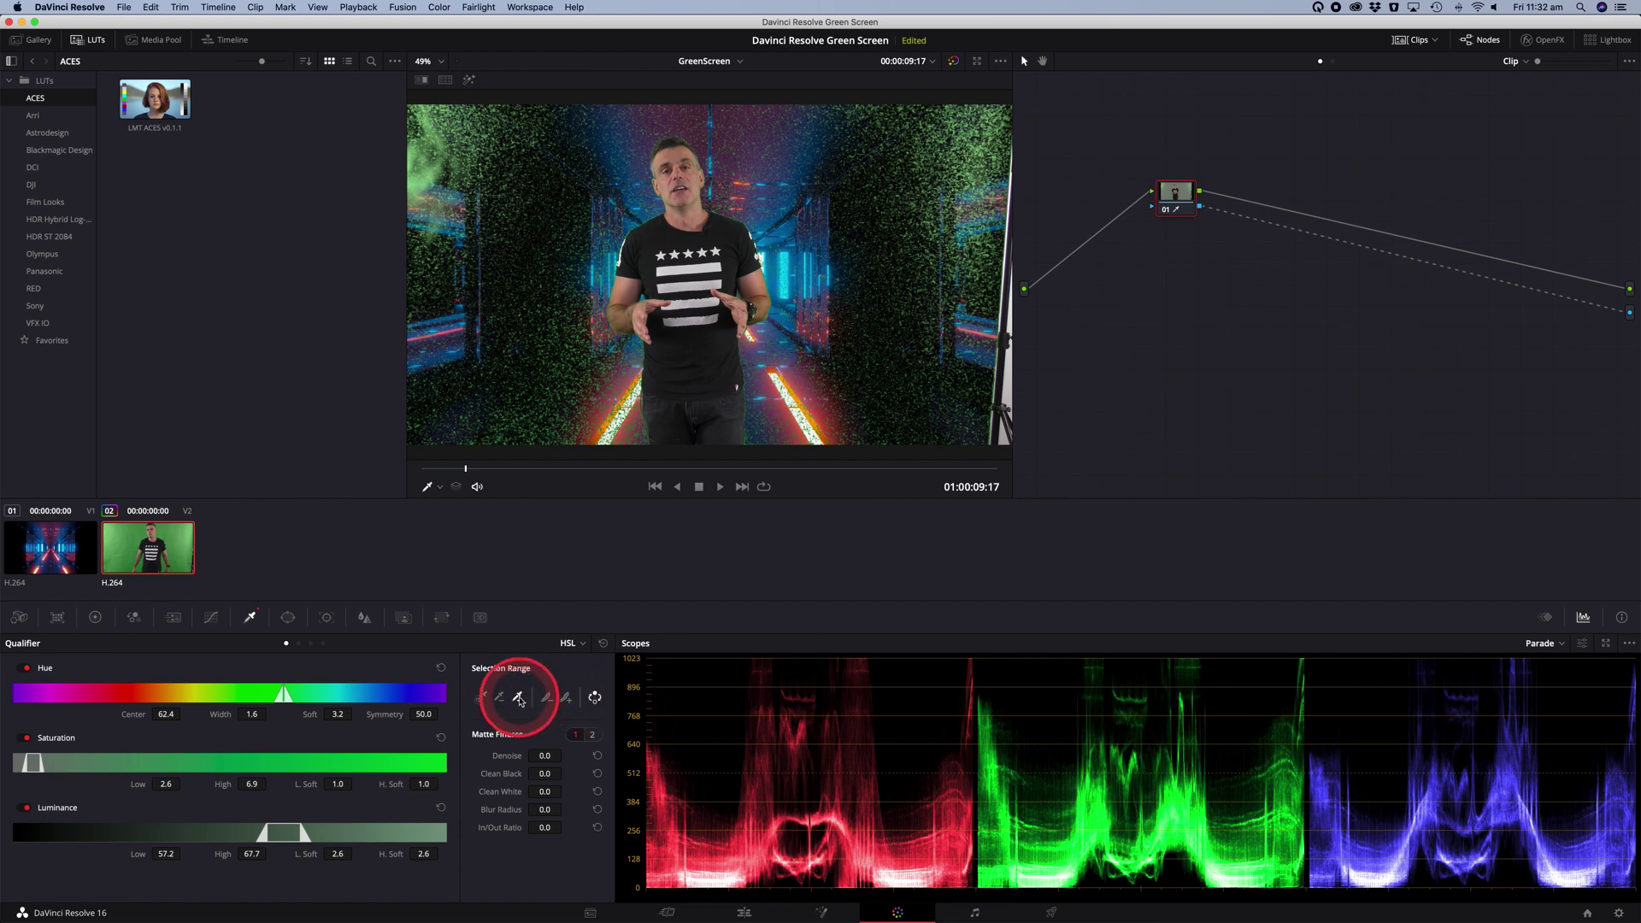
click(518, 698)
click(943, 131)
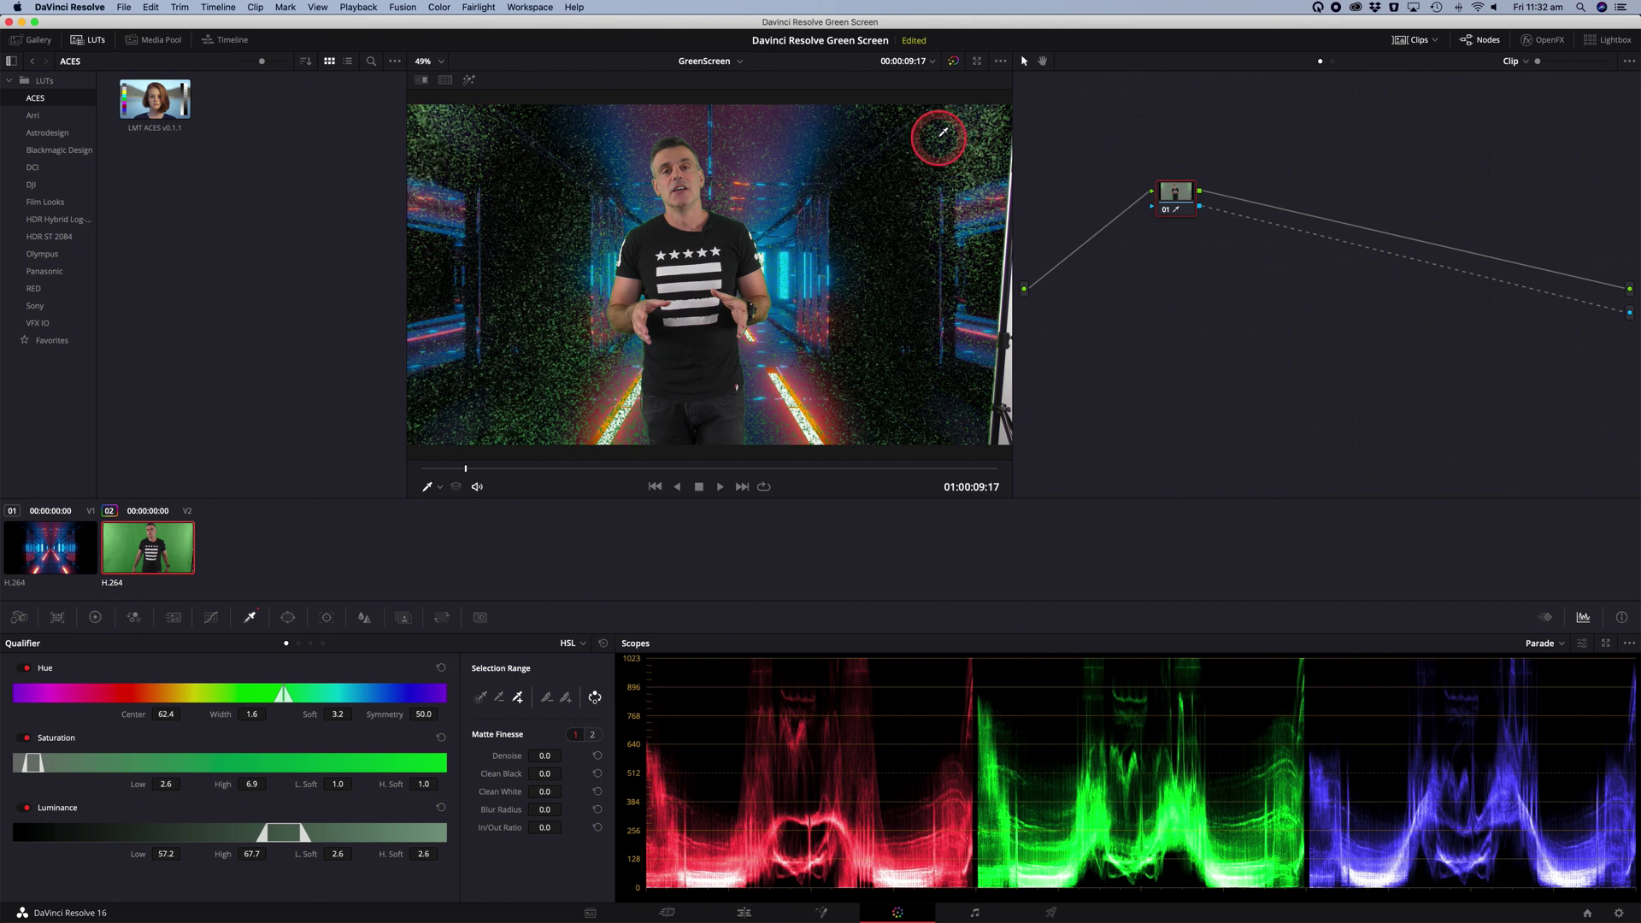
click(542, 274)
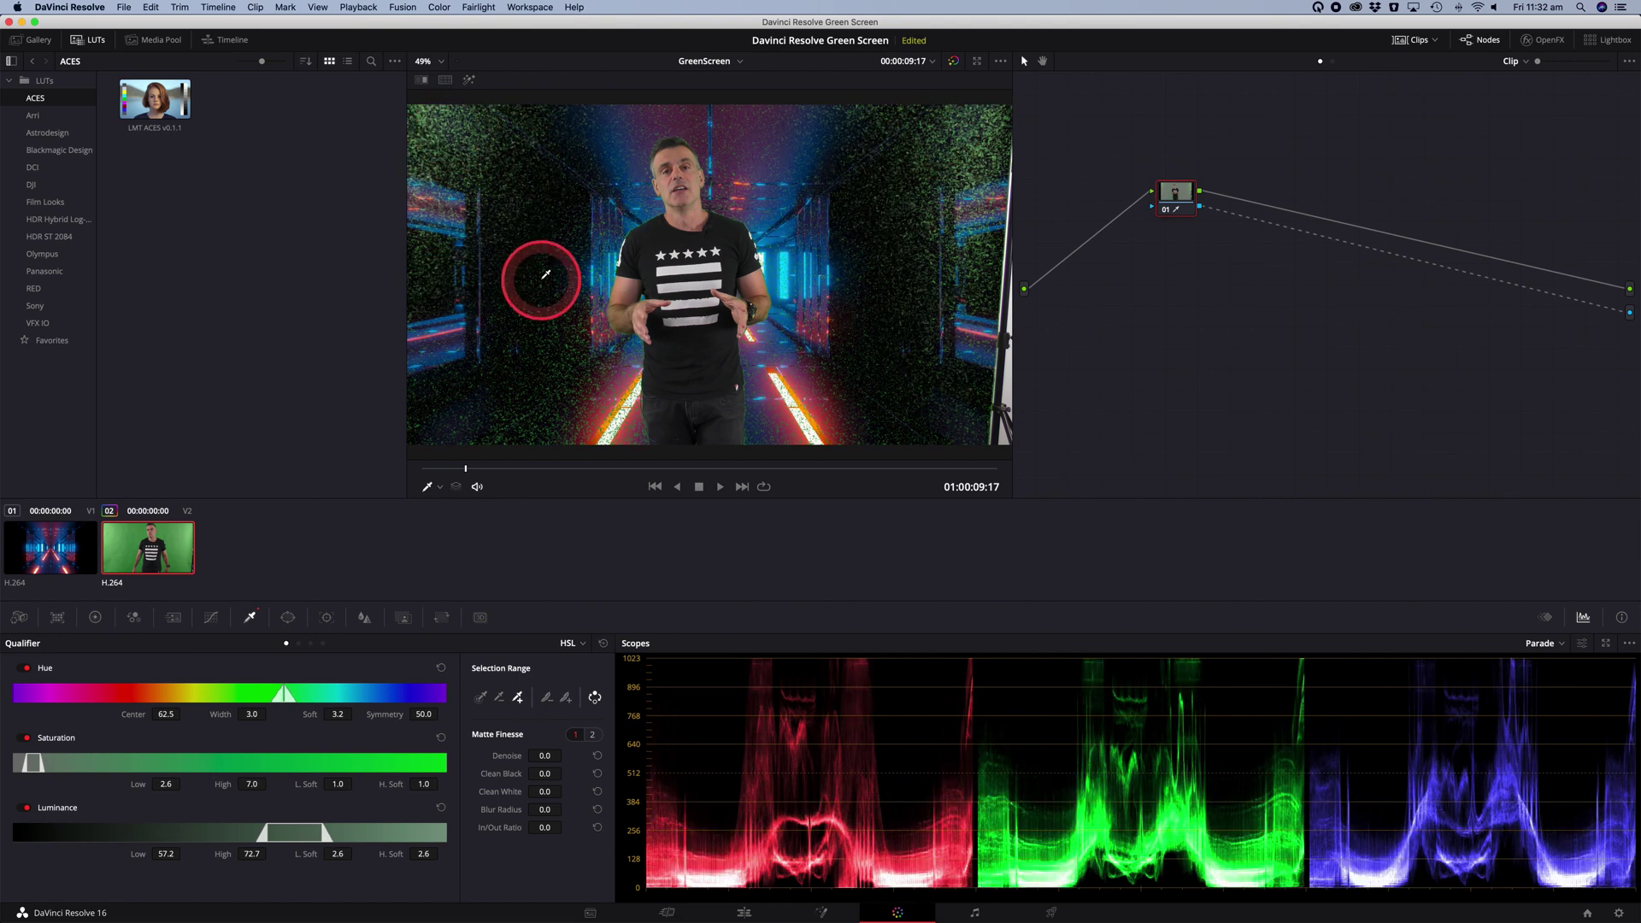
click(872, 146)
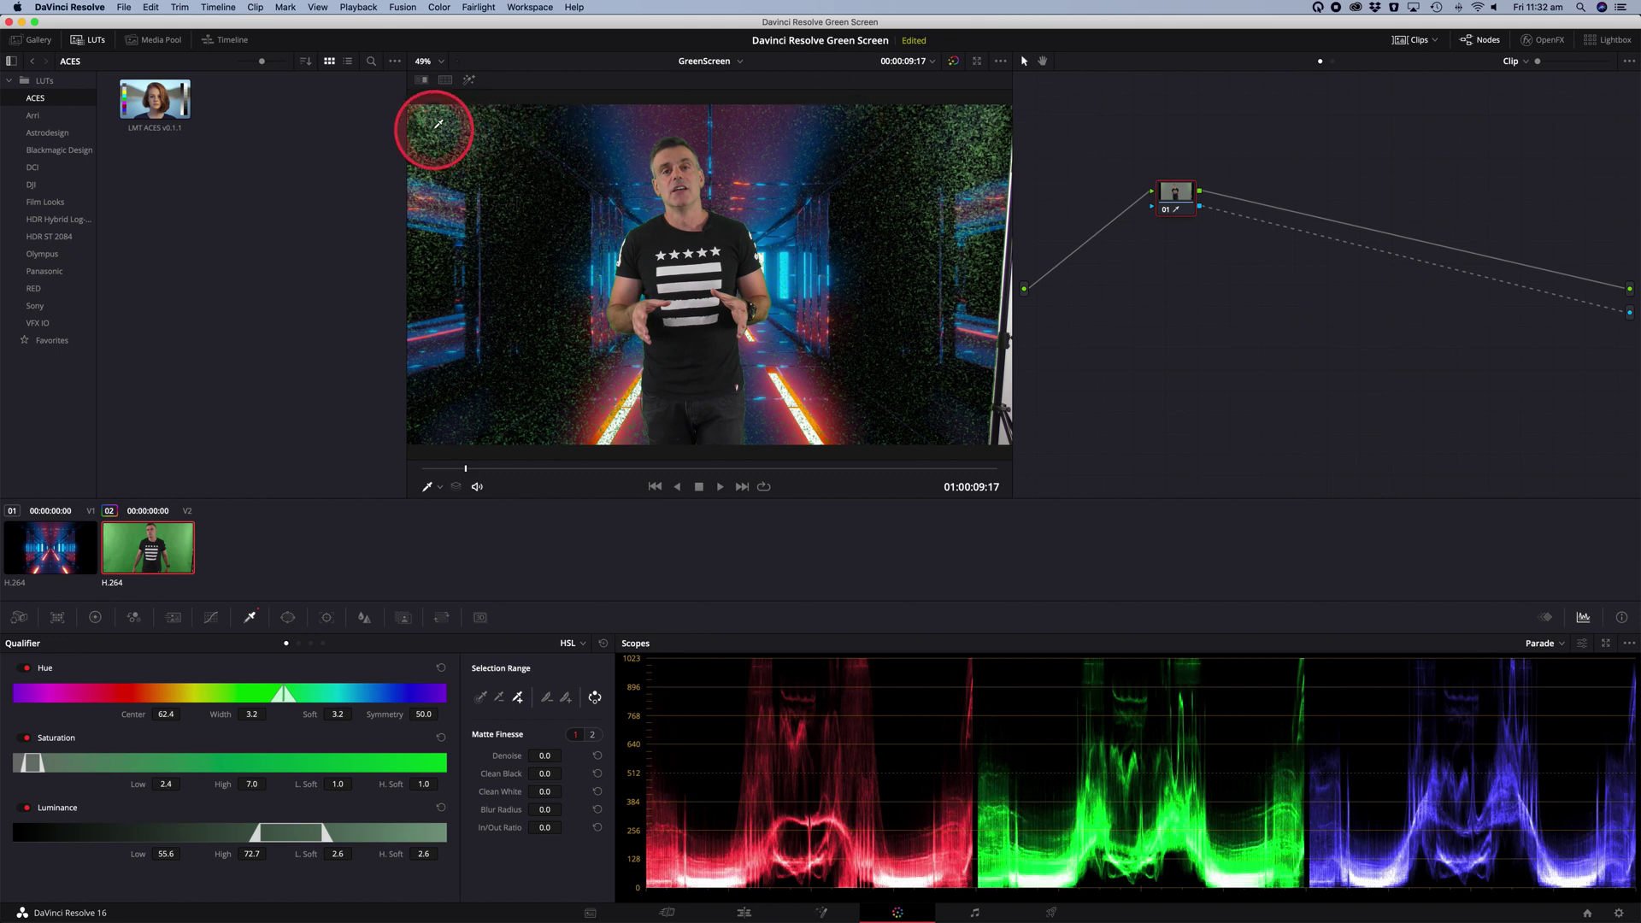
click(440, 132)
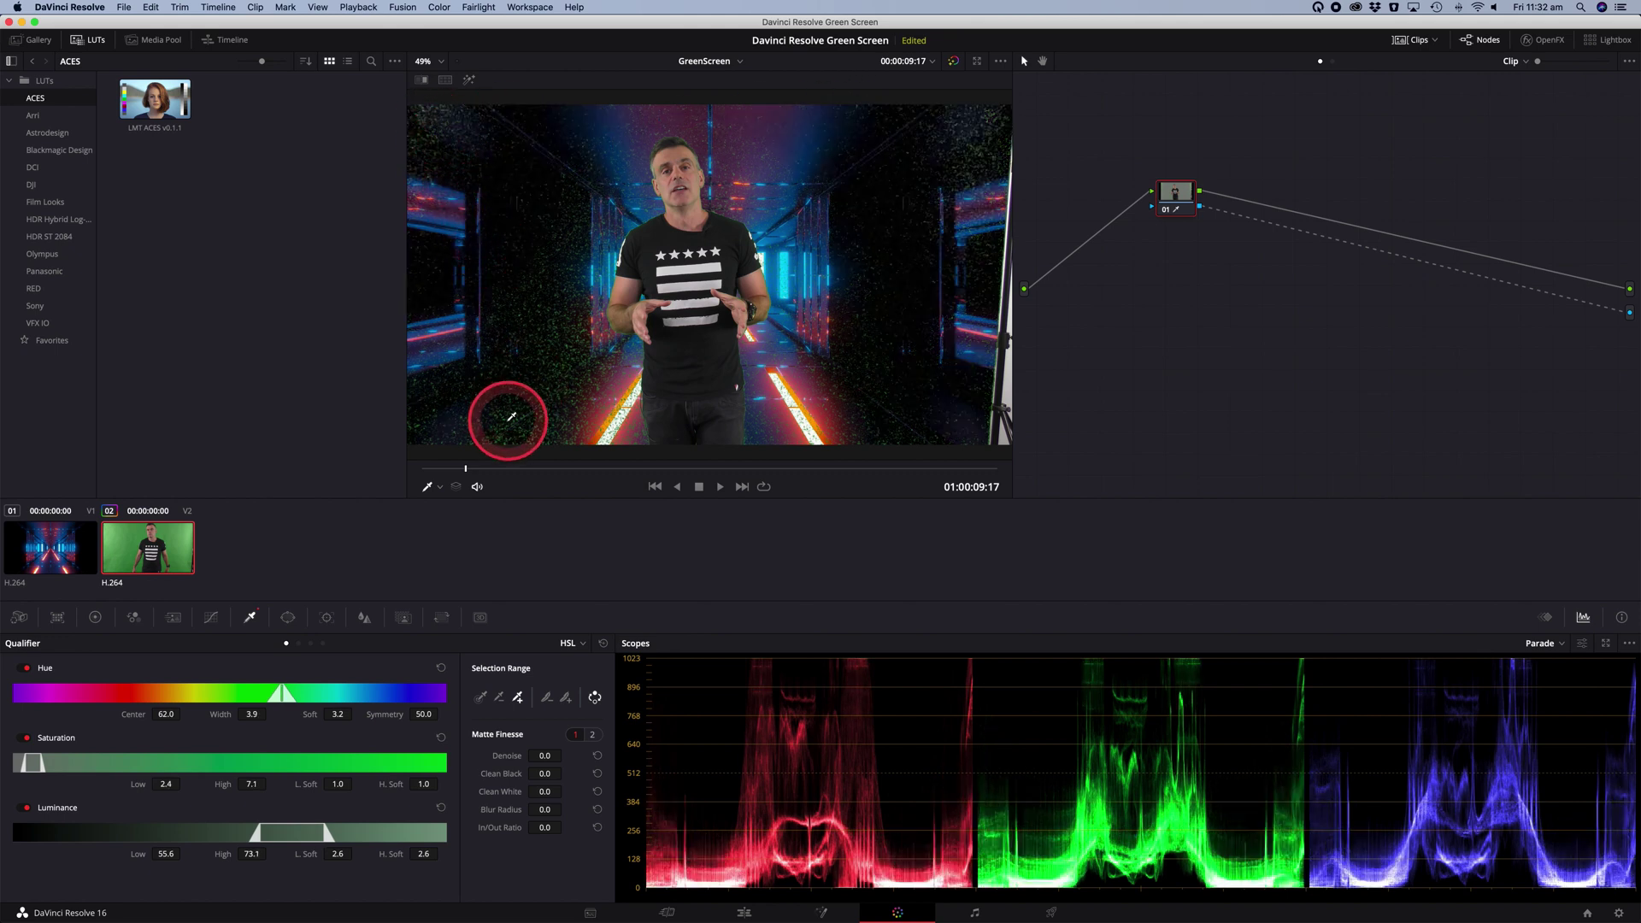
click(571, 377)
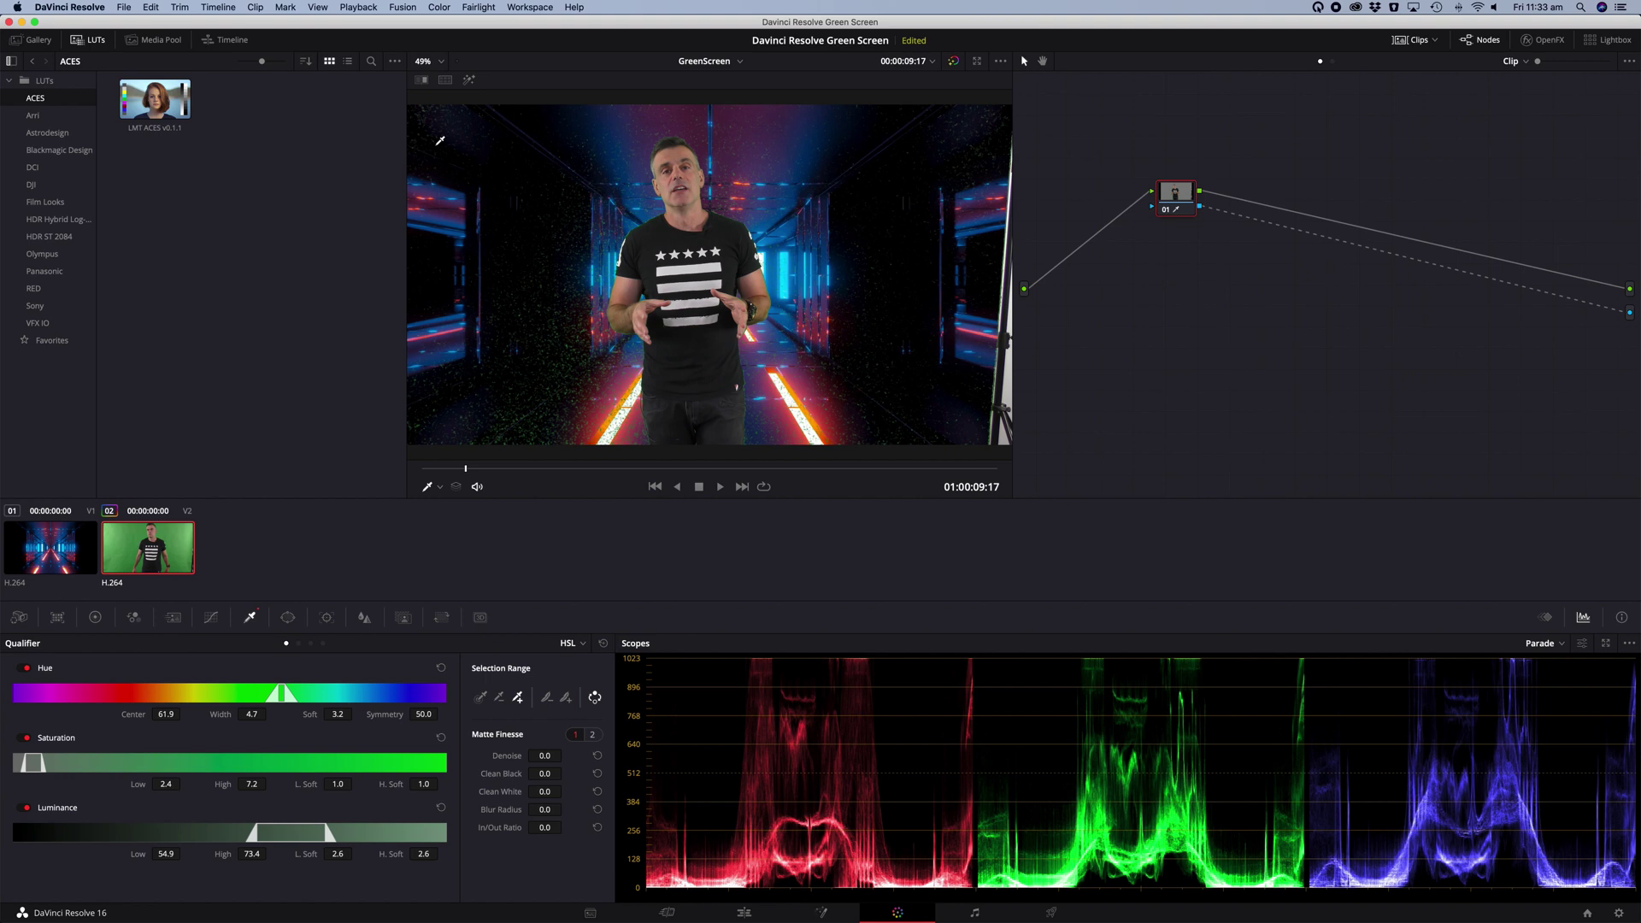
Step: Raise the Matte Finesse Denoise value to clean remaining speckles from the key
drag(543, 756, 544, 766)
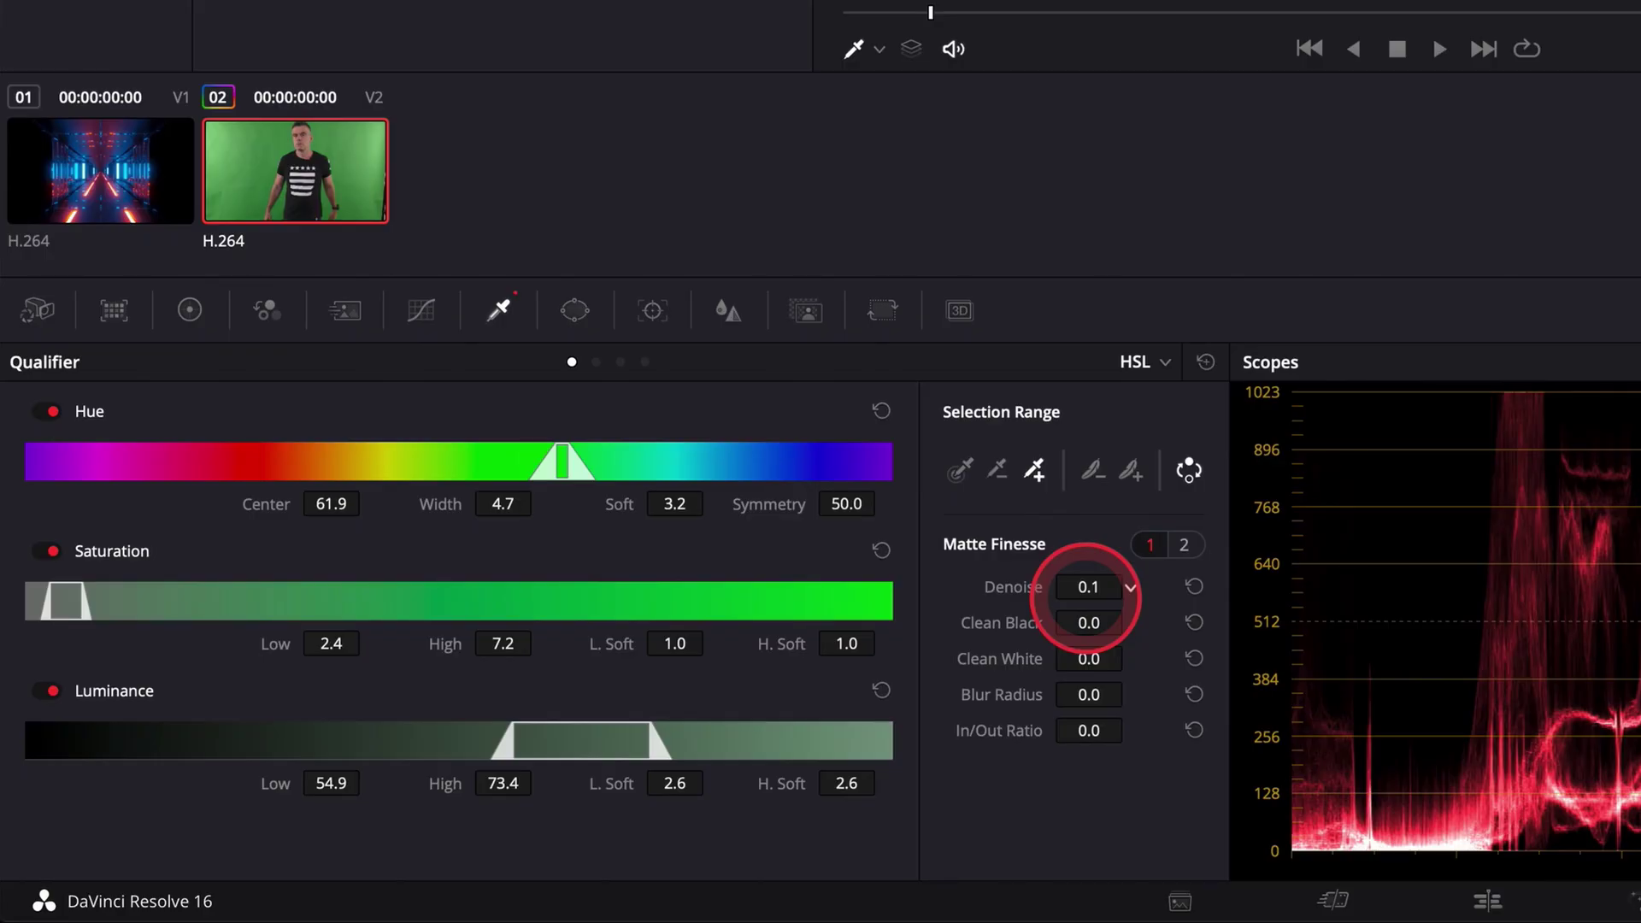
drag(1087, 598, 1096, 437)
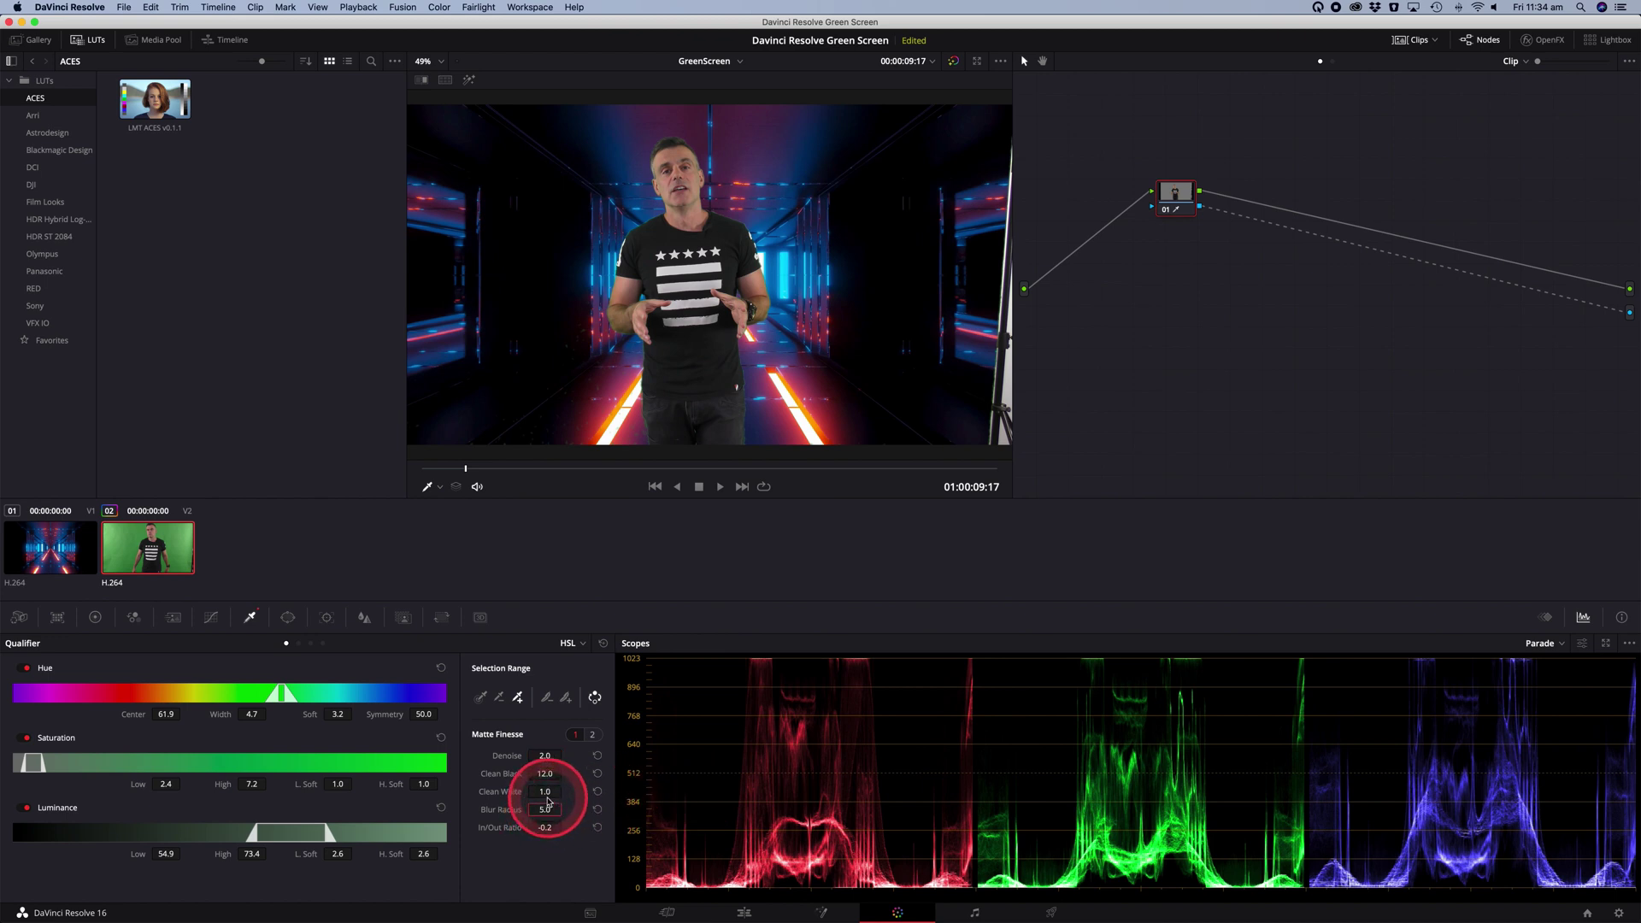
click(744, 913)
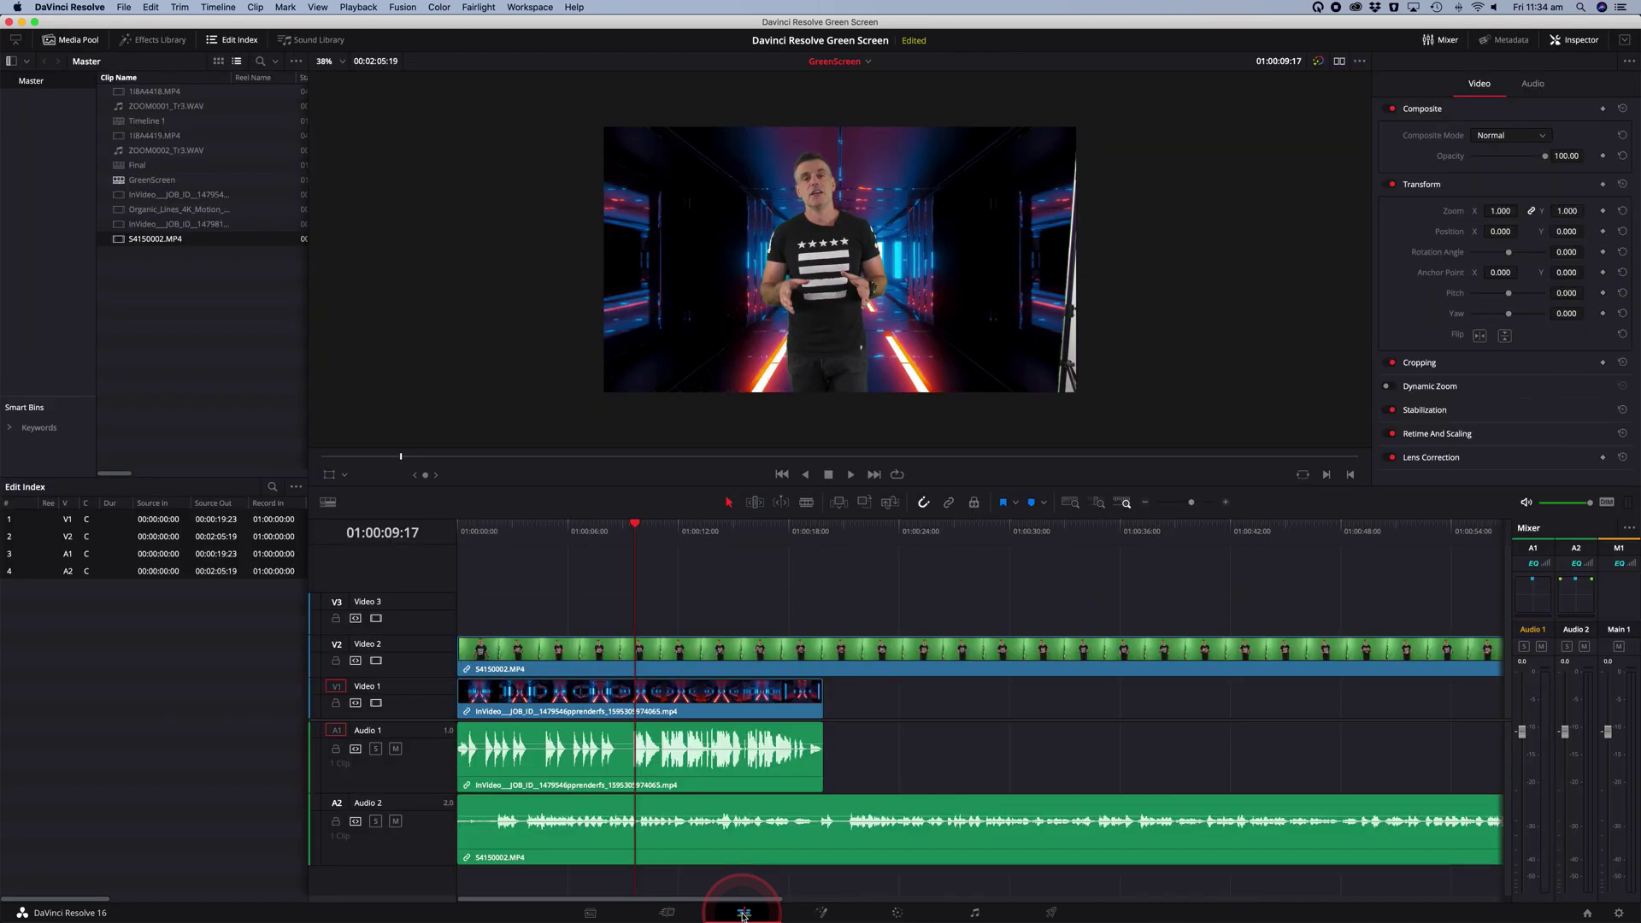
click(489, 530)
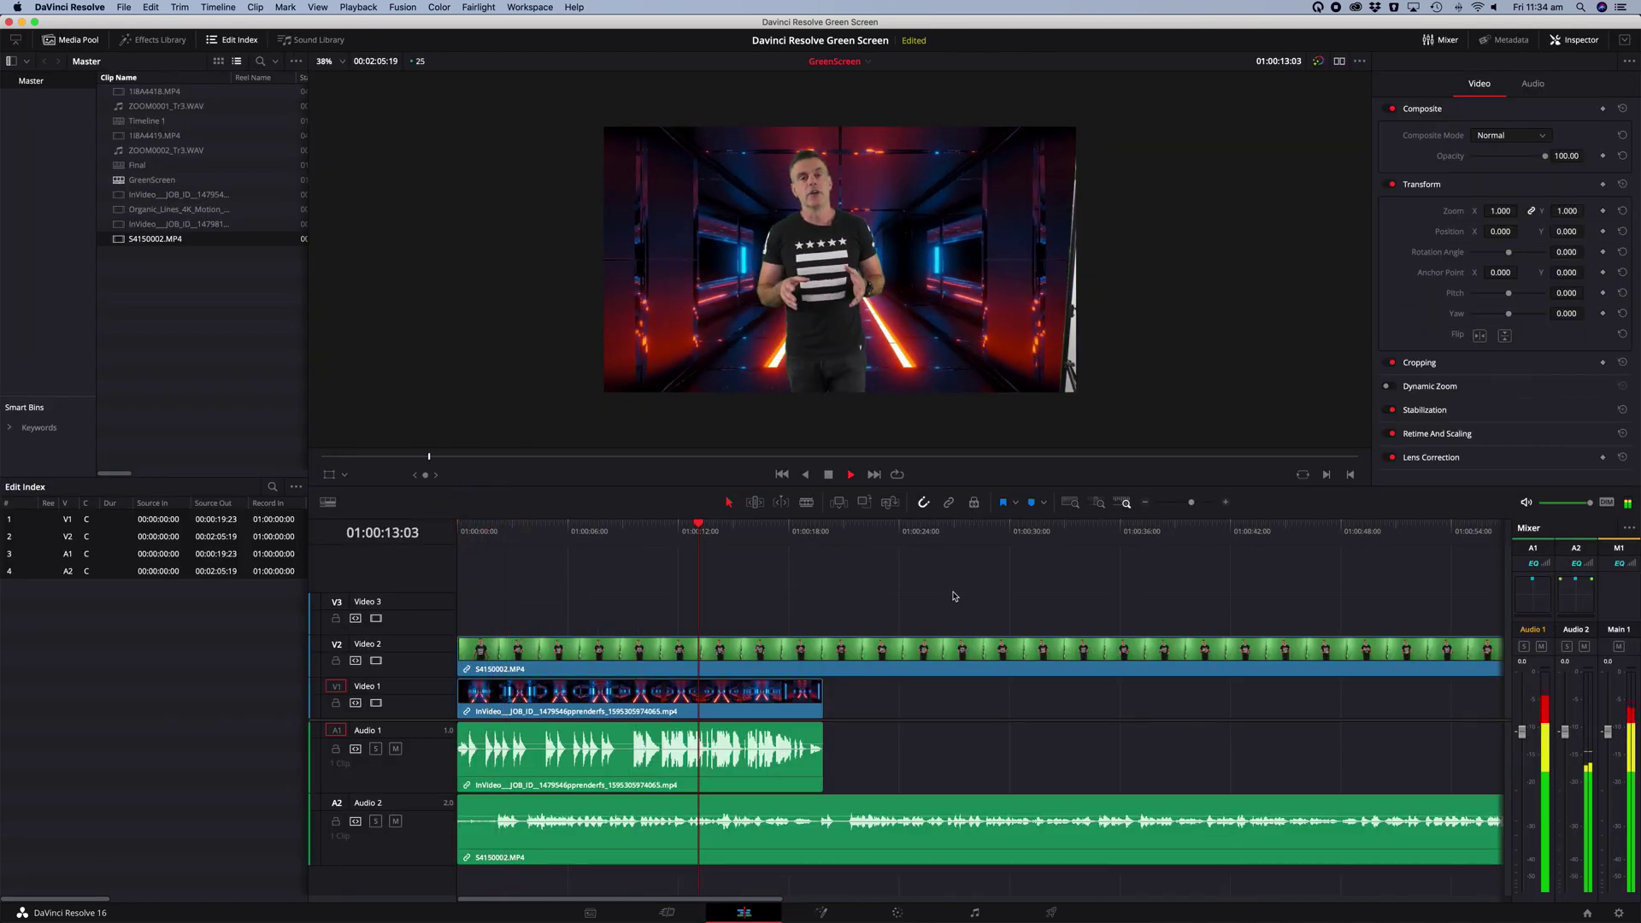
key(space)
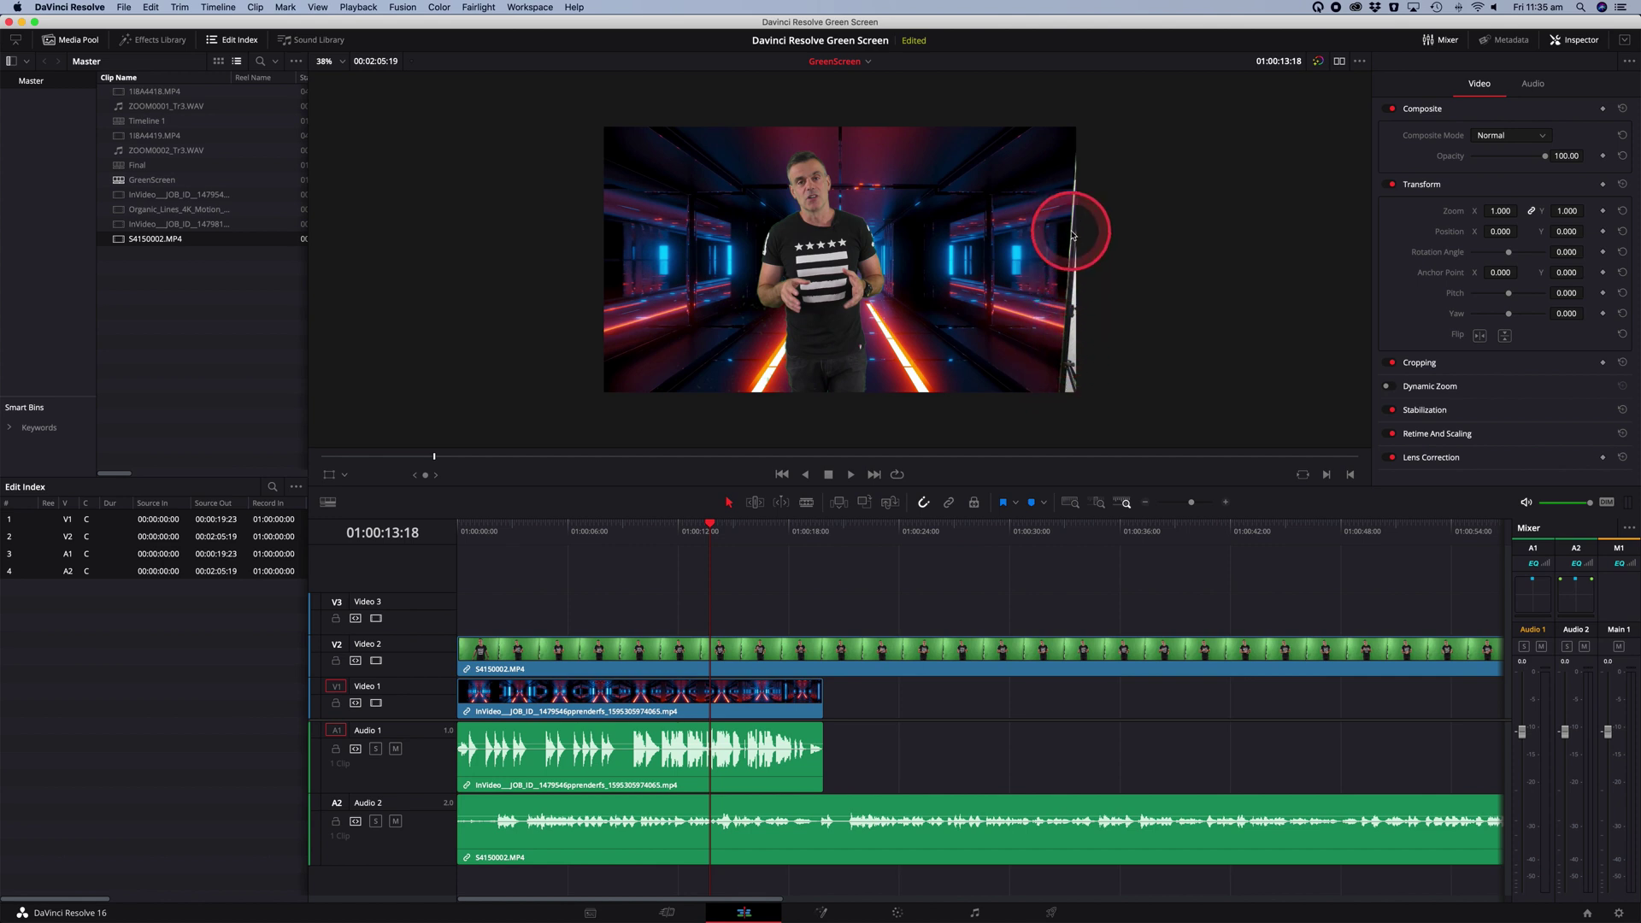
key(space)
key(space)
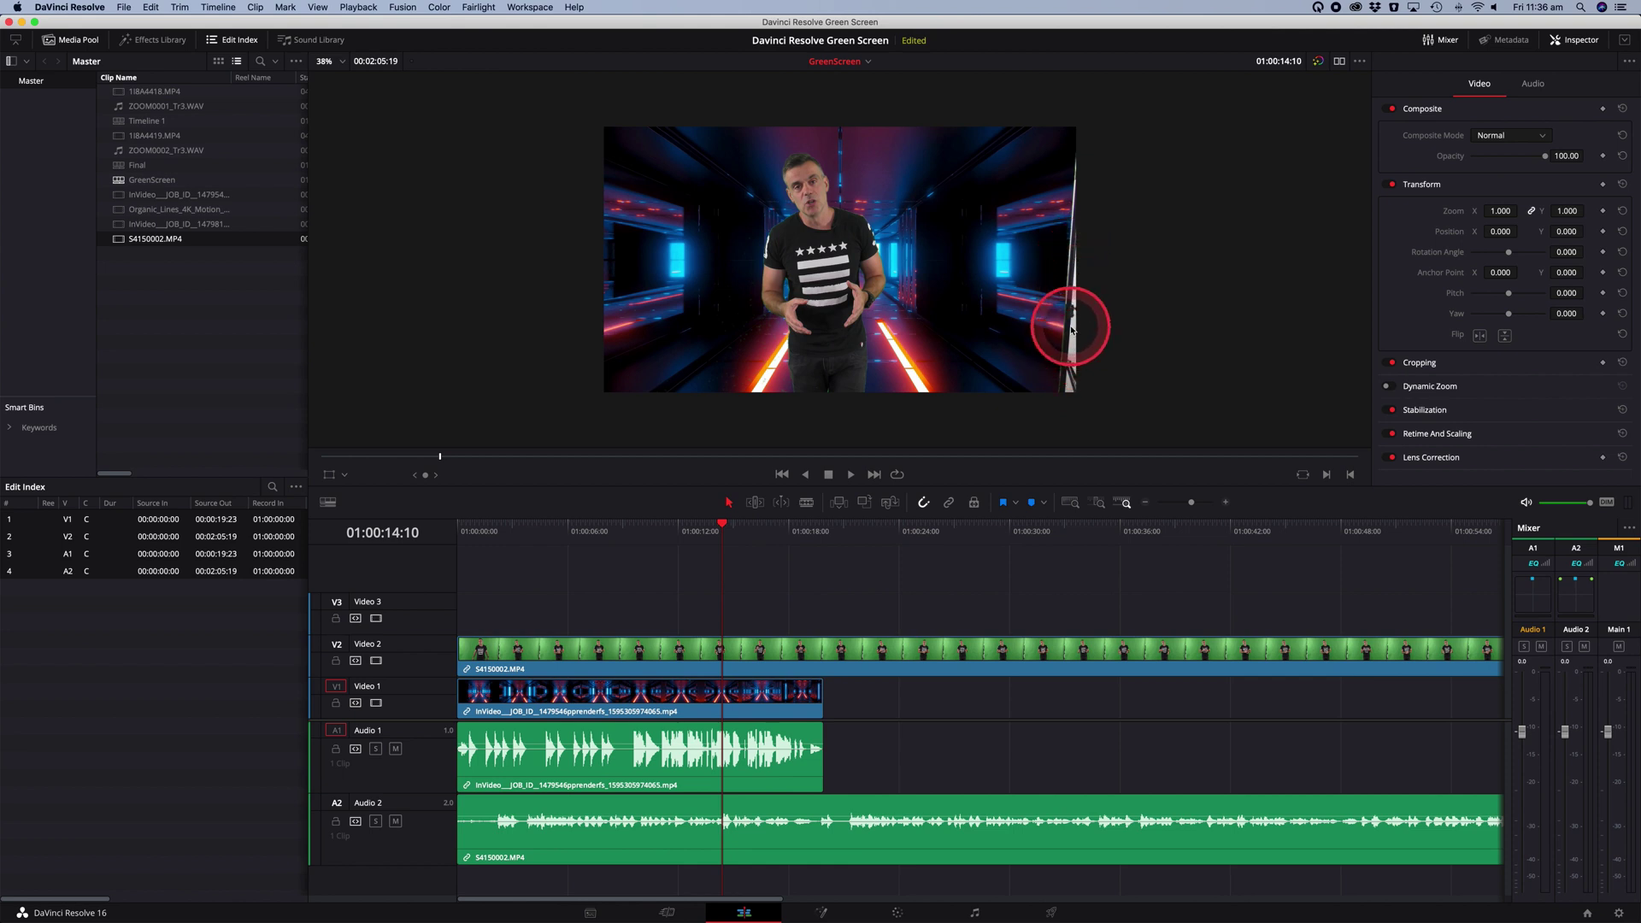
Step: Mask the presenter with a soft-edged Linear window reshaped into a trapezoid, then return to Edit
click(898, 914)
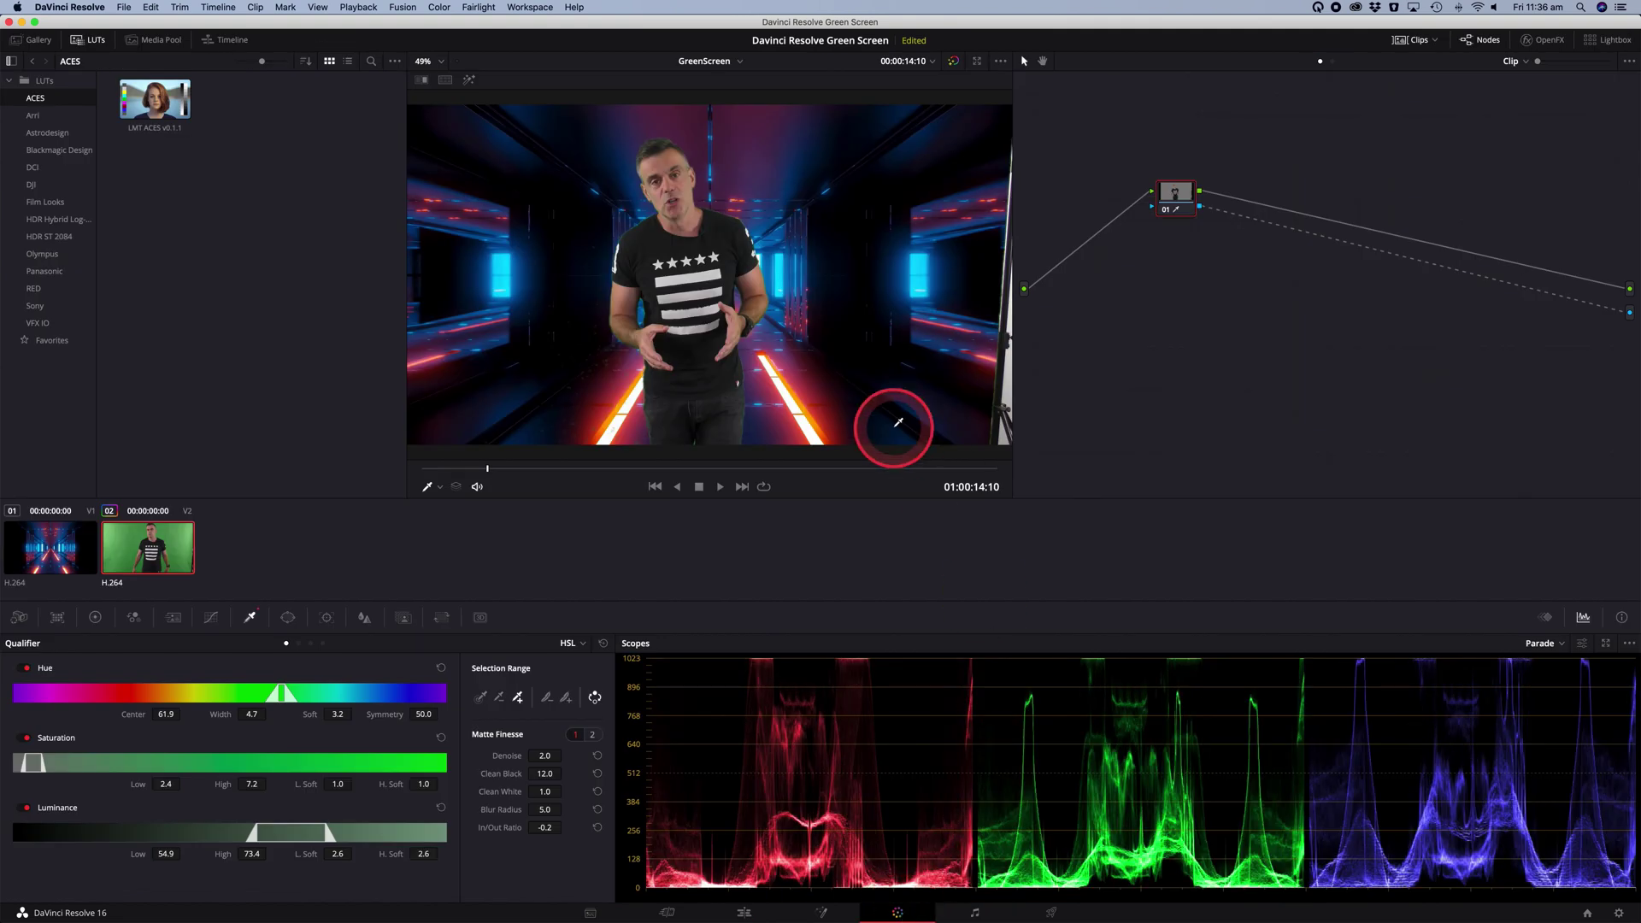
click(288, 619)
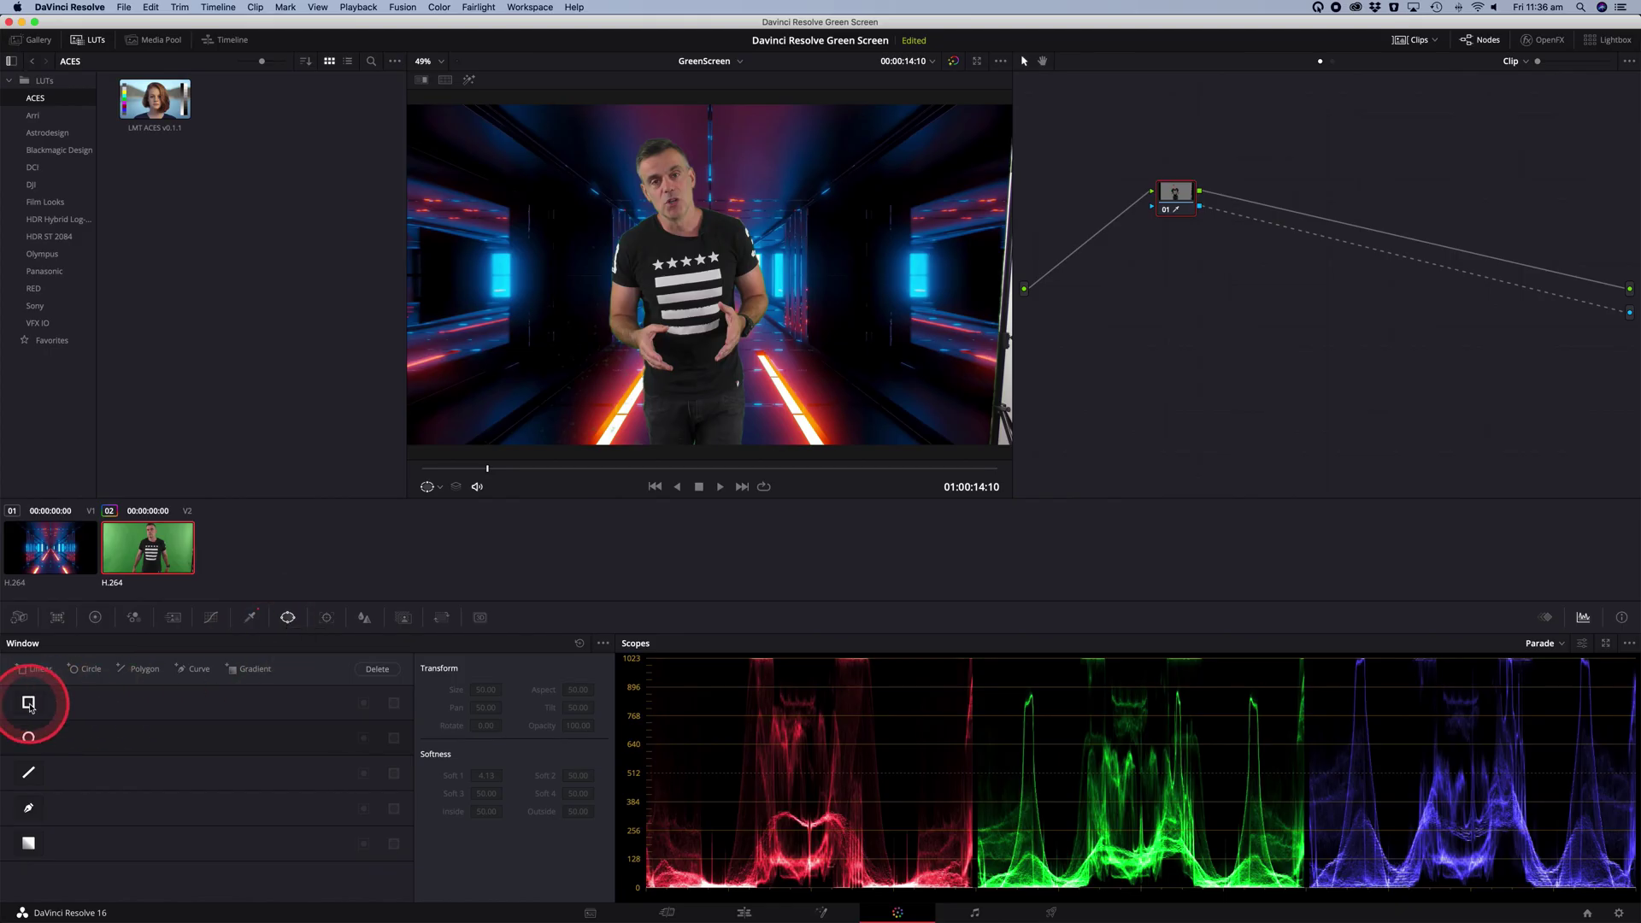
click(28, 703)
drag(706, 299, 676, 261)
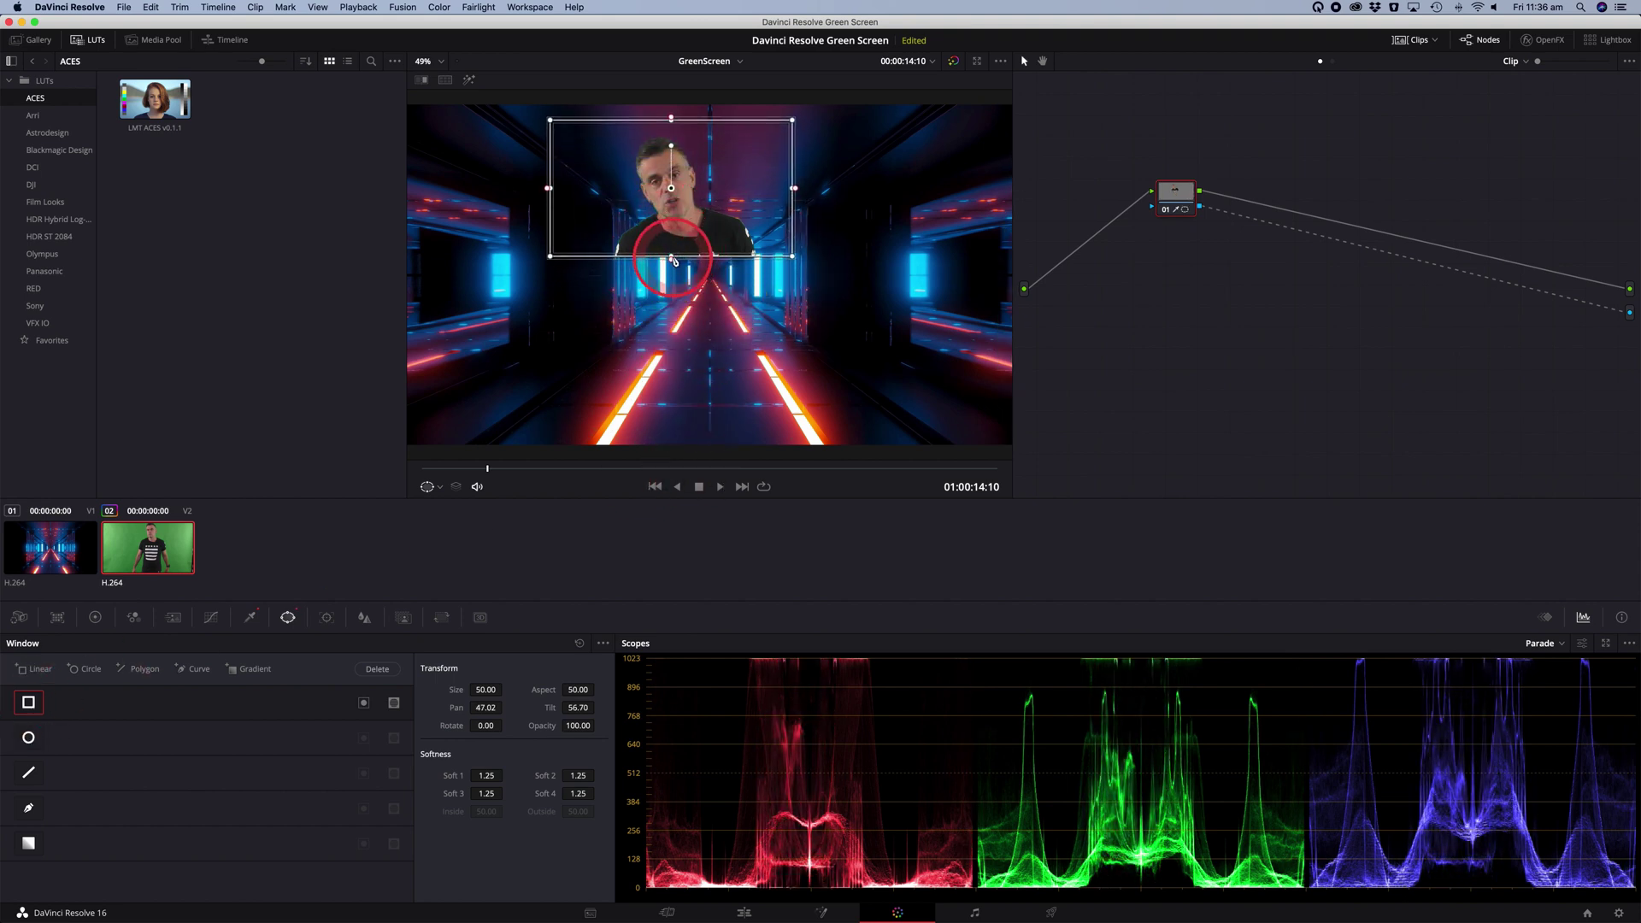
drag(792, 262, 821, 496)
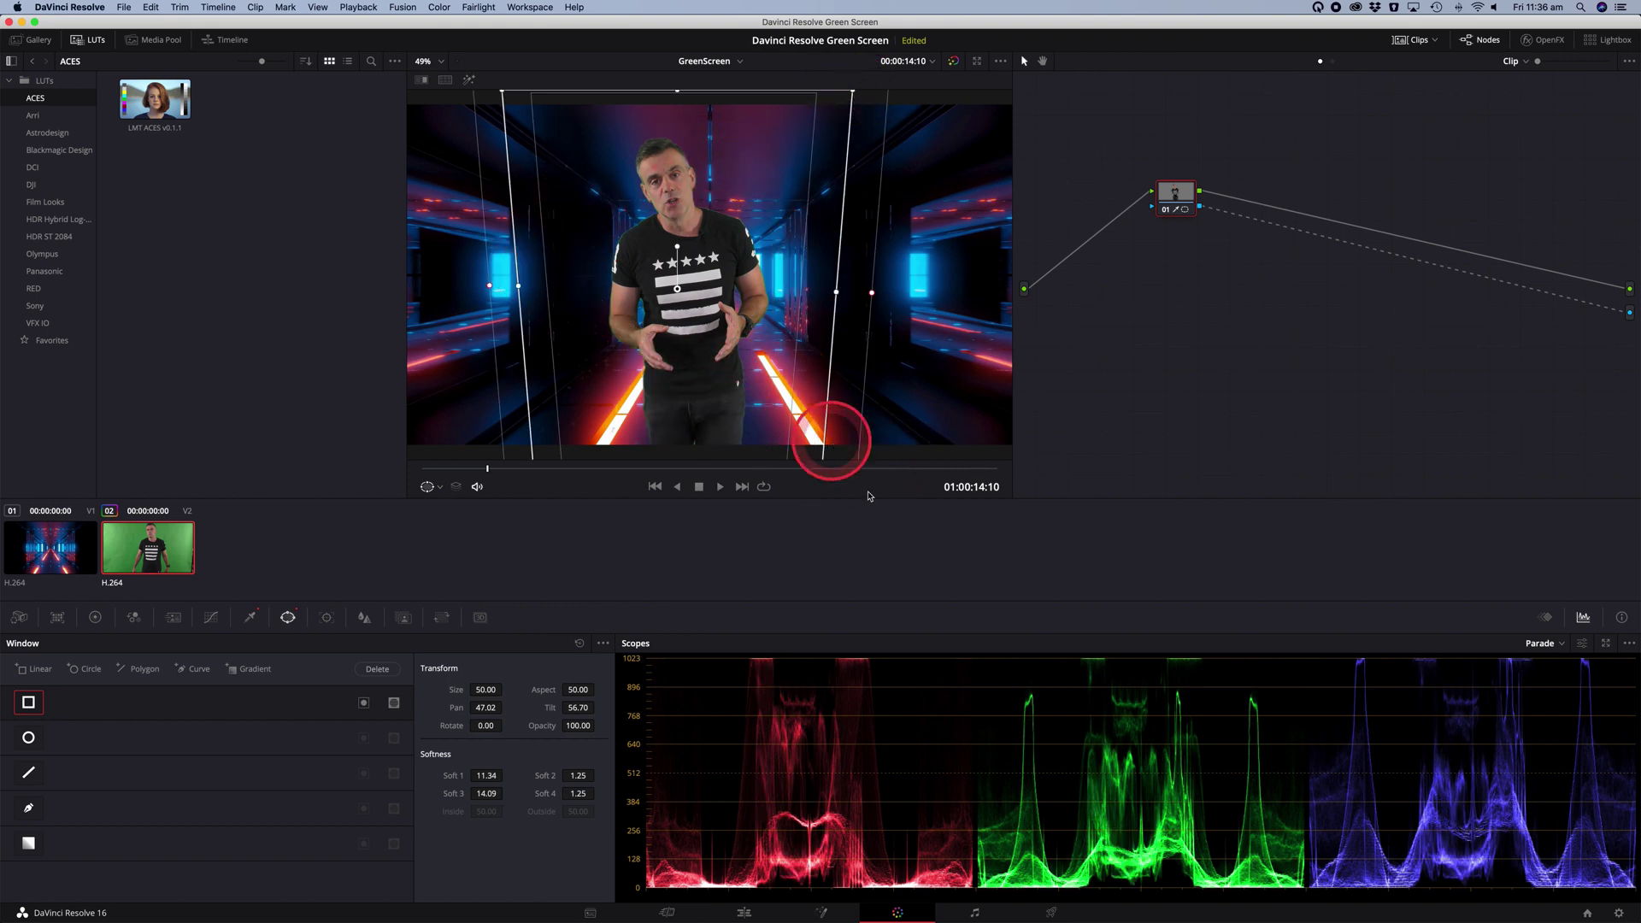
click(755, 916)
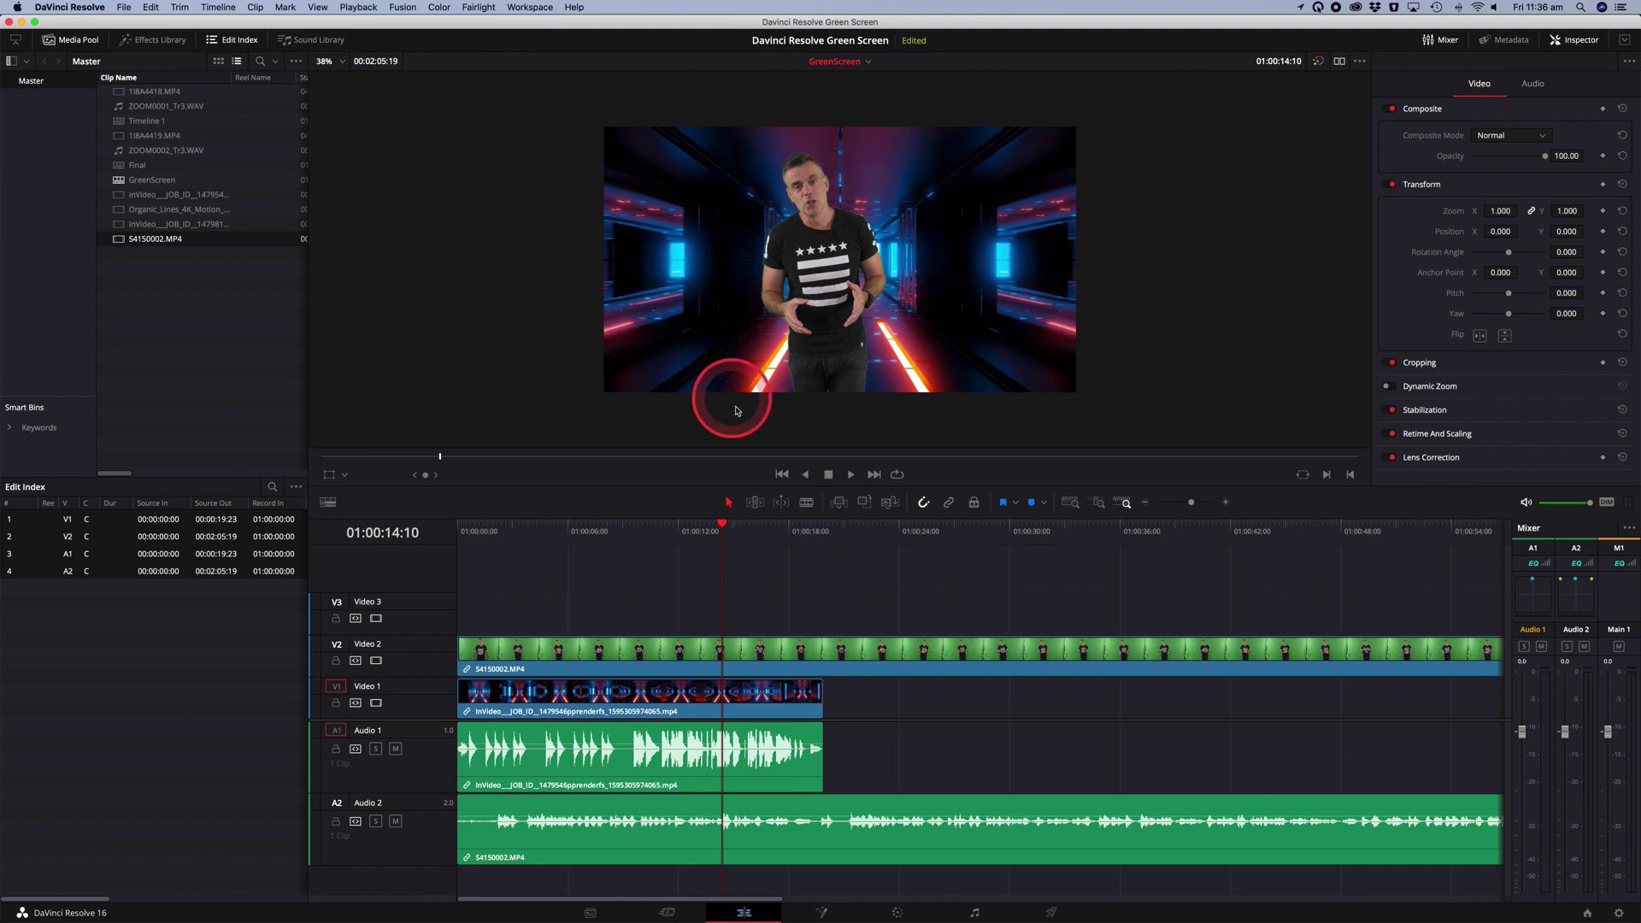
click(483, 549)
key(space)
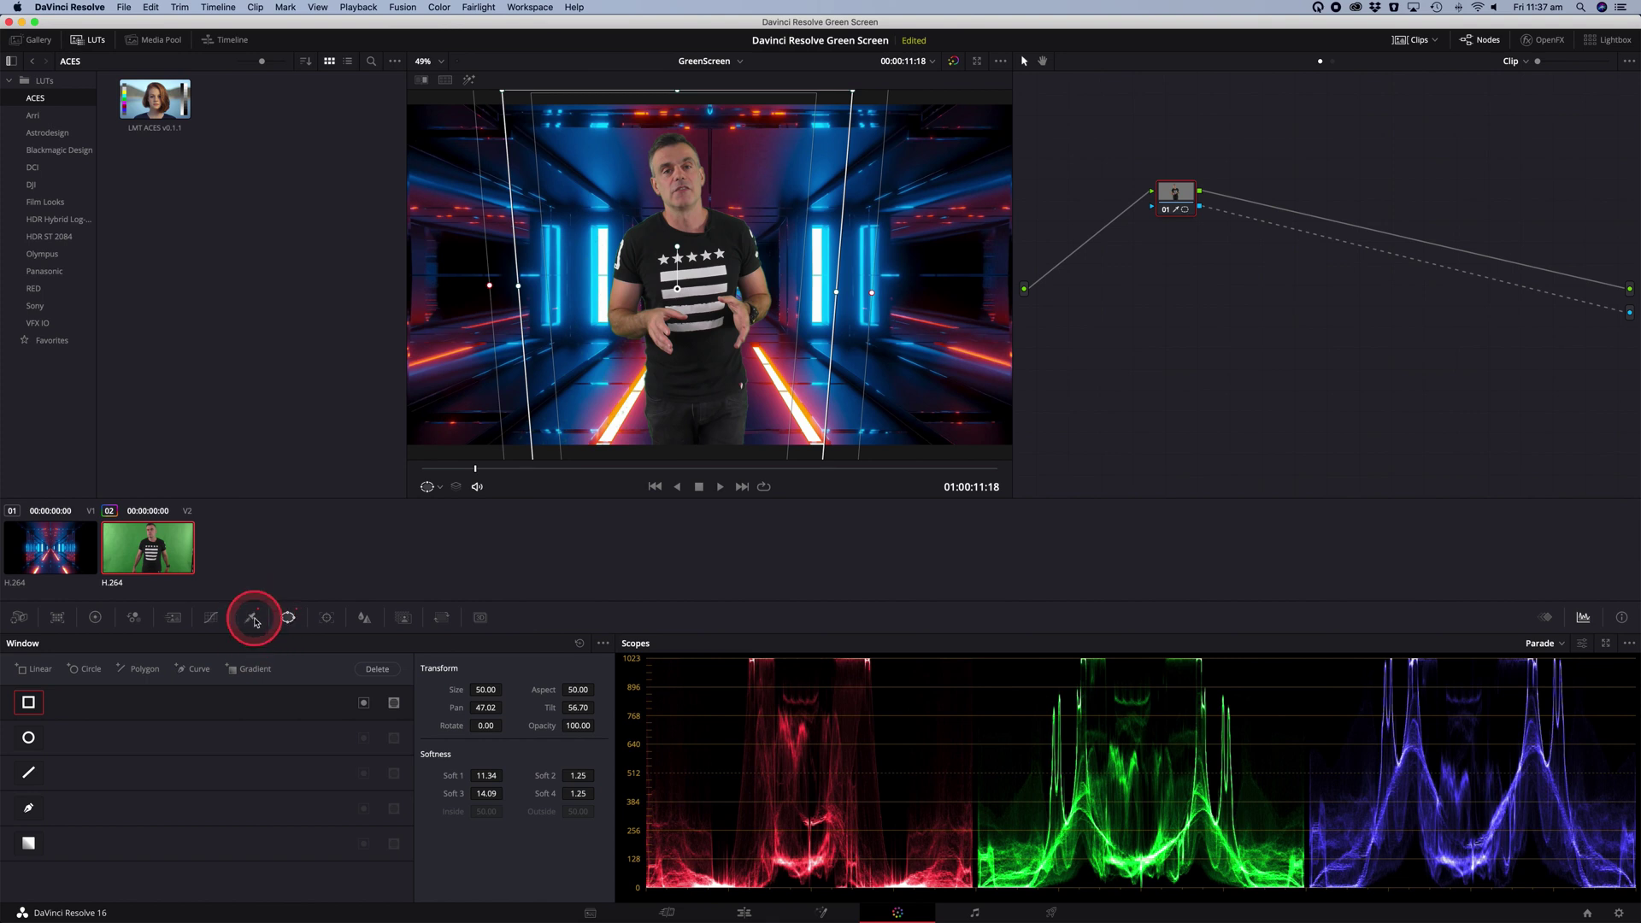
Step: Set the matte shrink radius to 2 on the second Matte Finesse page
click(250, 618)
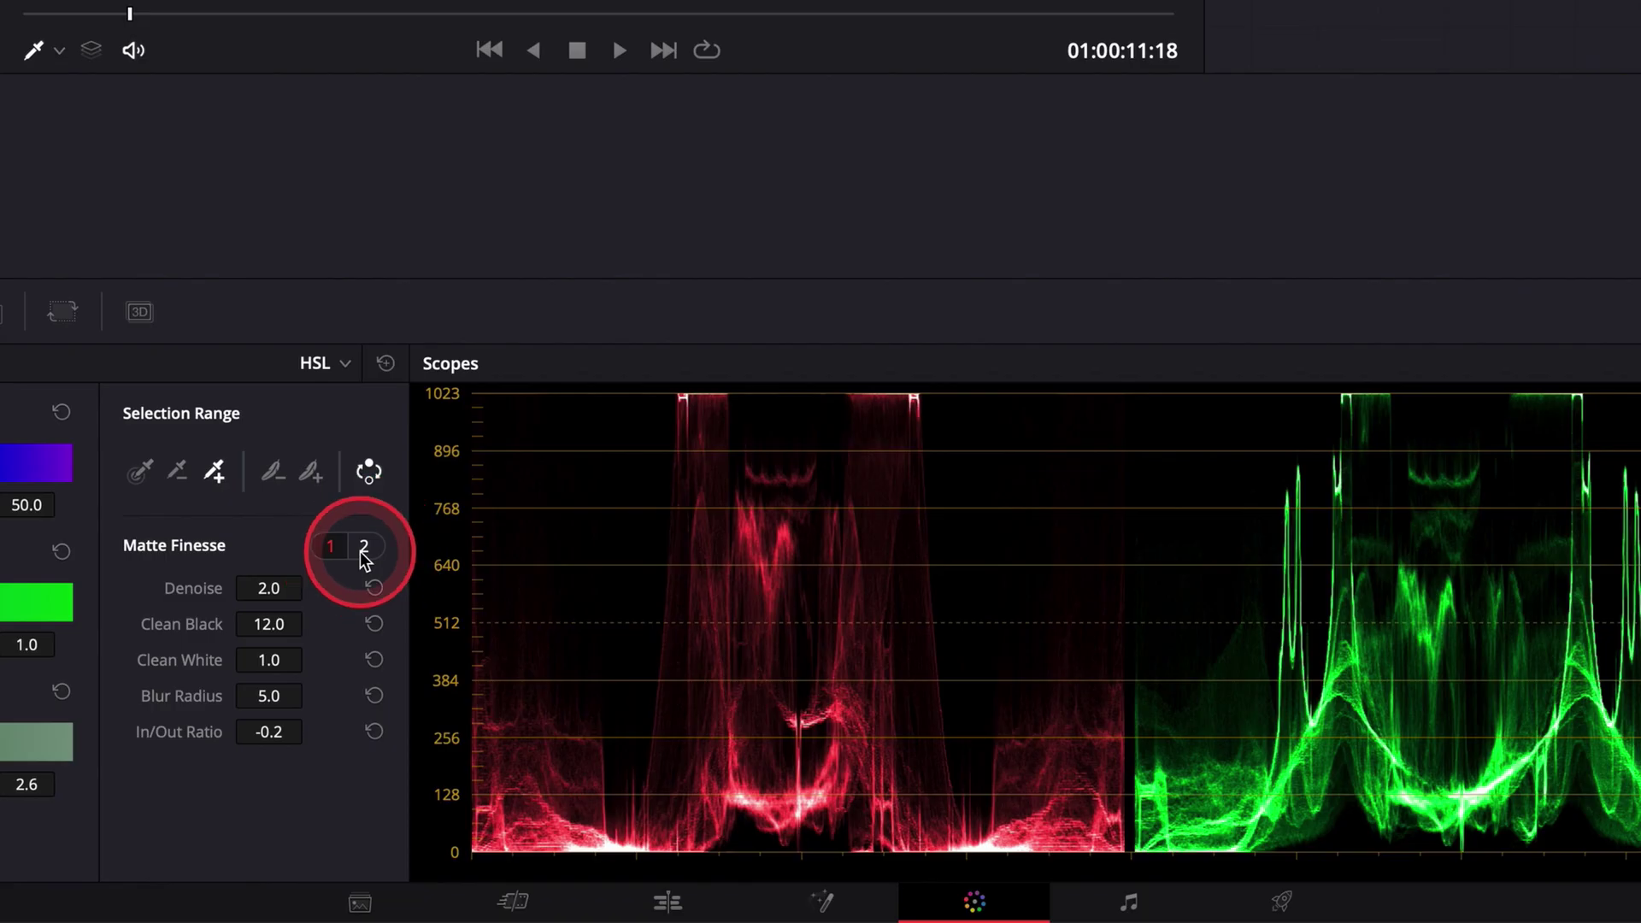
click(363, 548)
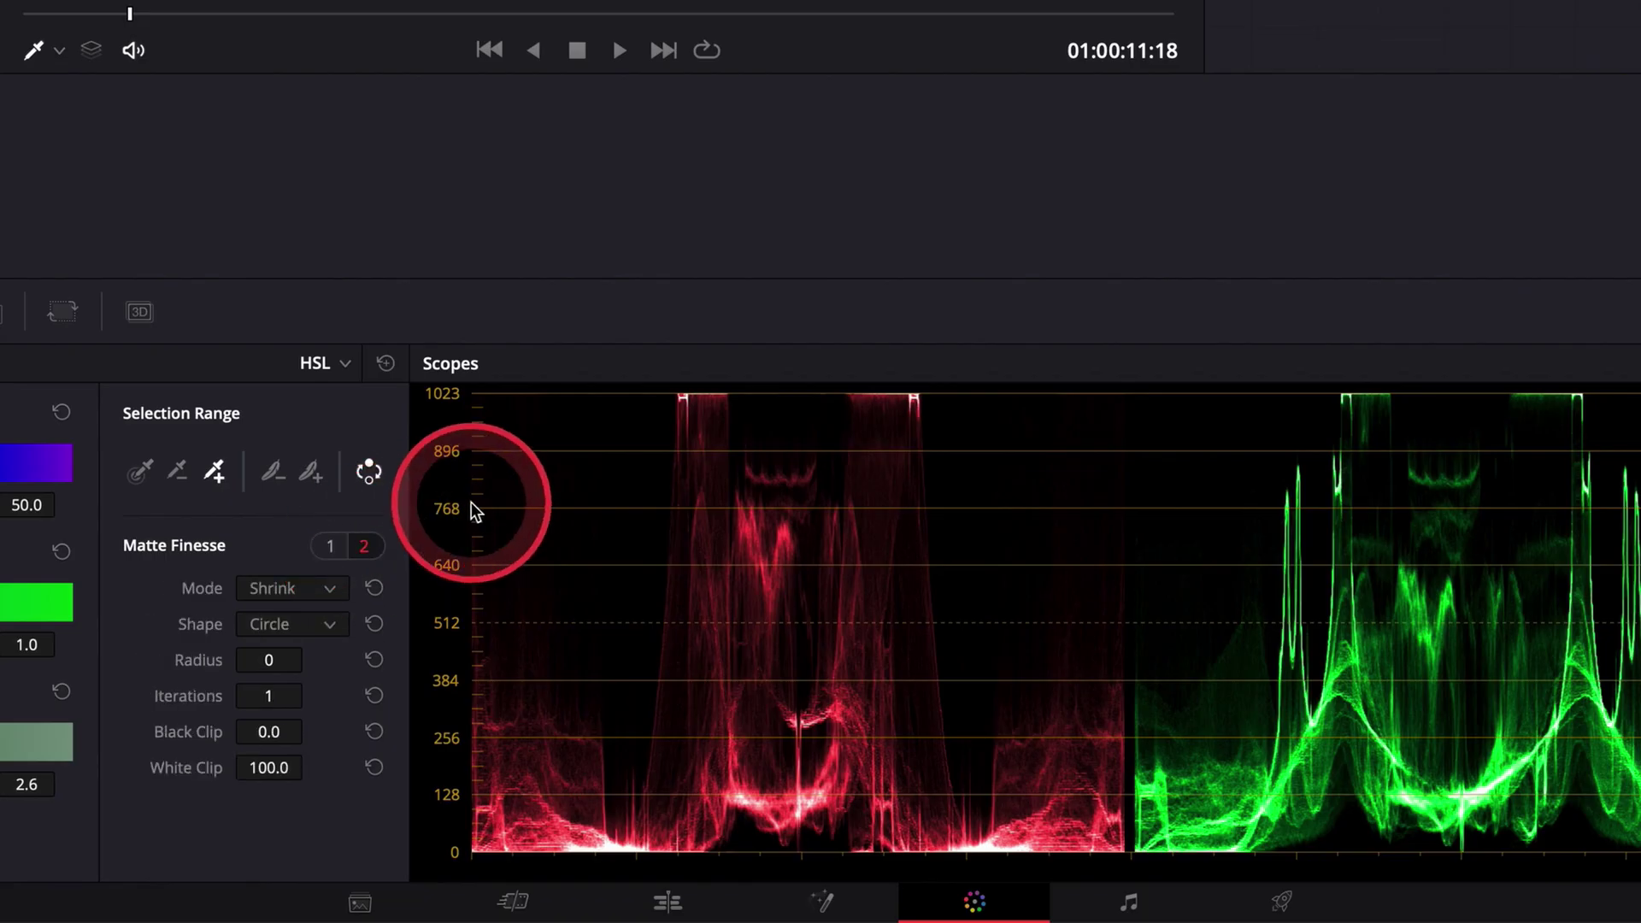
click(267, 661)
text(2)
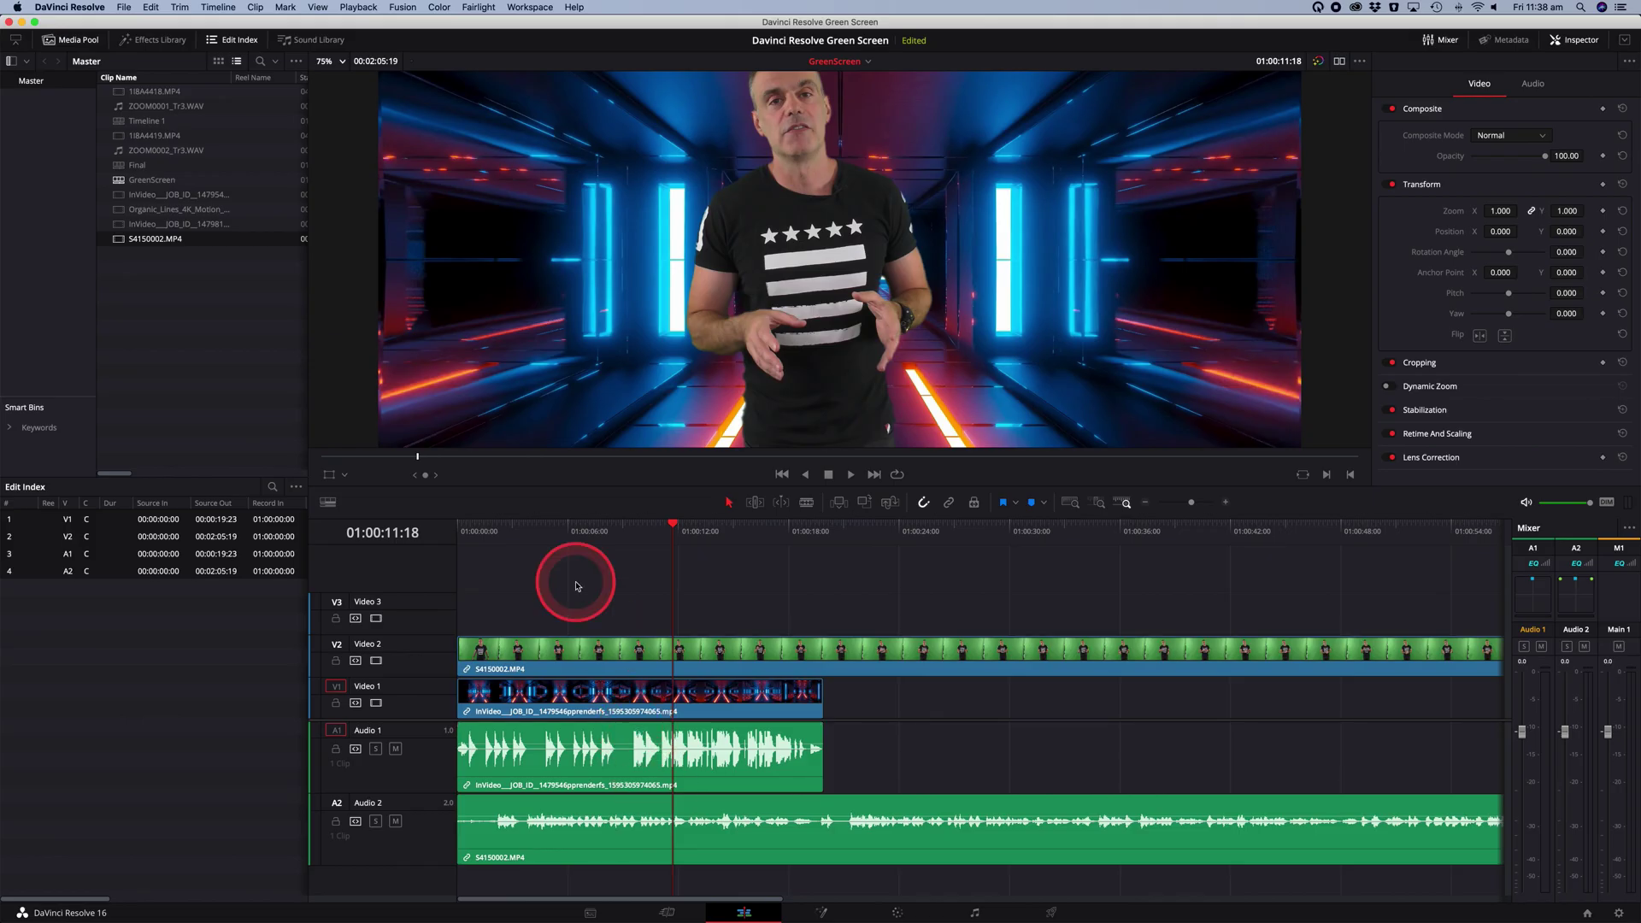
Step: Set the viewer to 50% and play the timeline from near the start
click(476, 525)
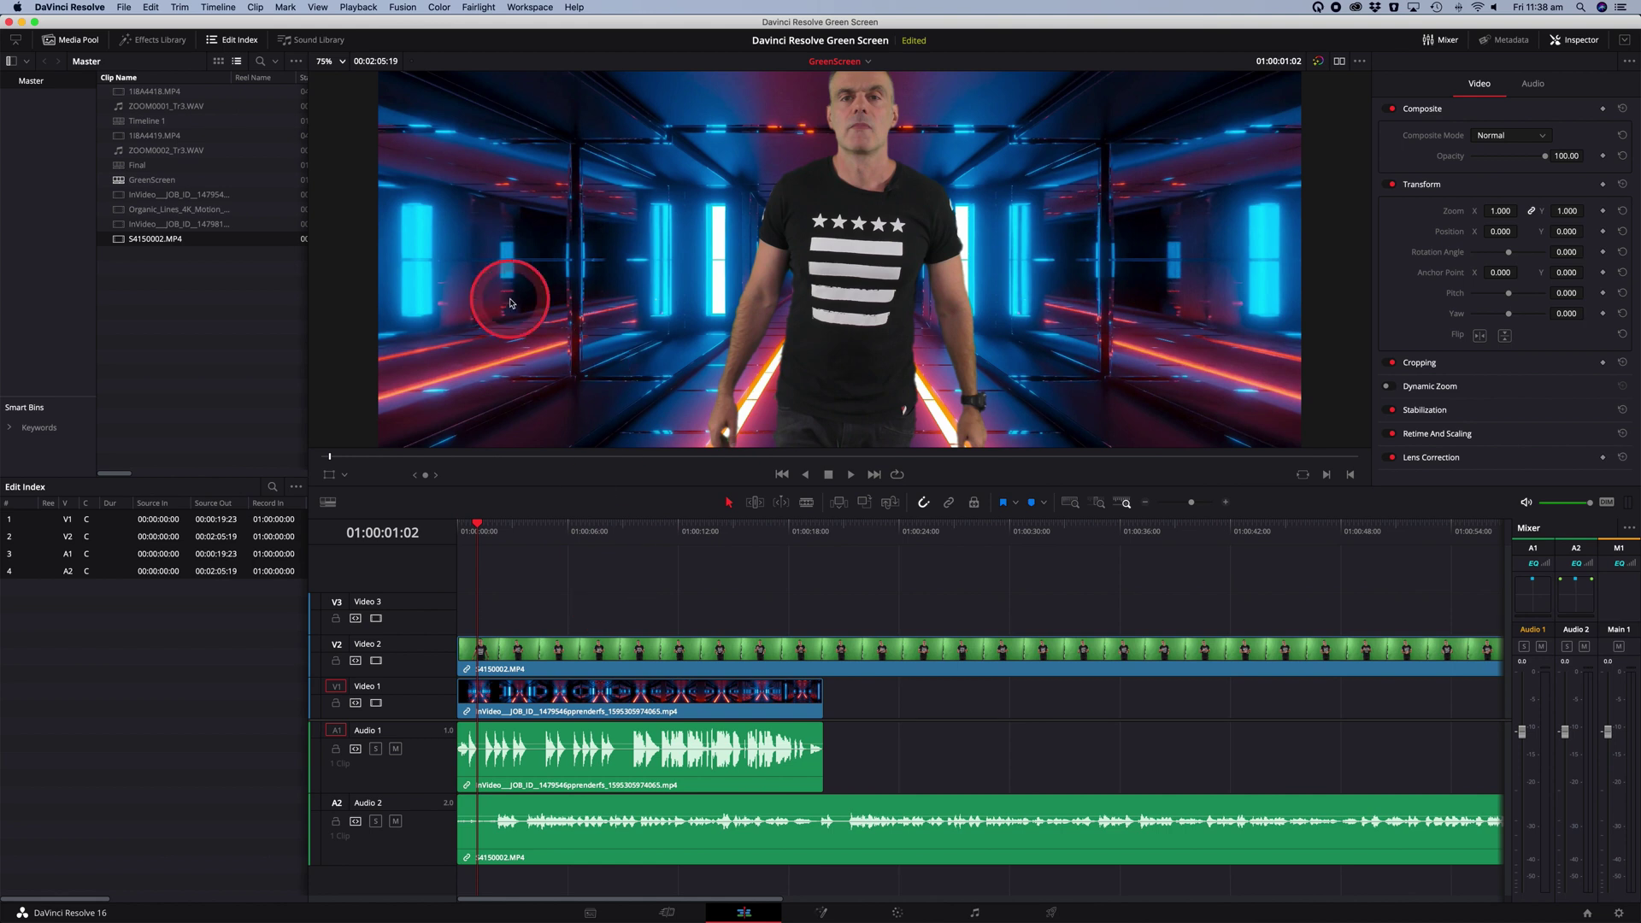
click(329, 61)
click(330, 136)
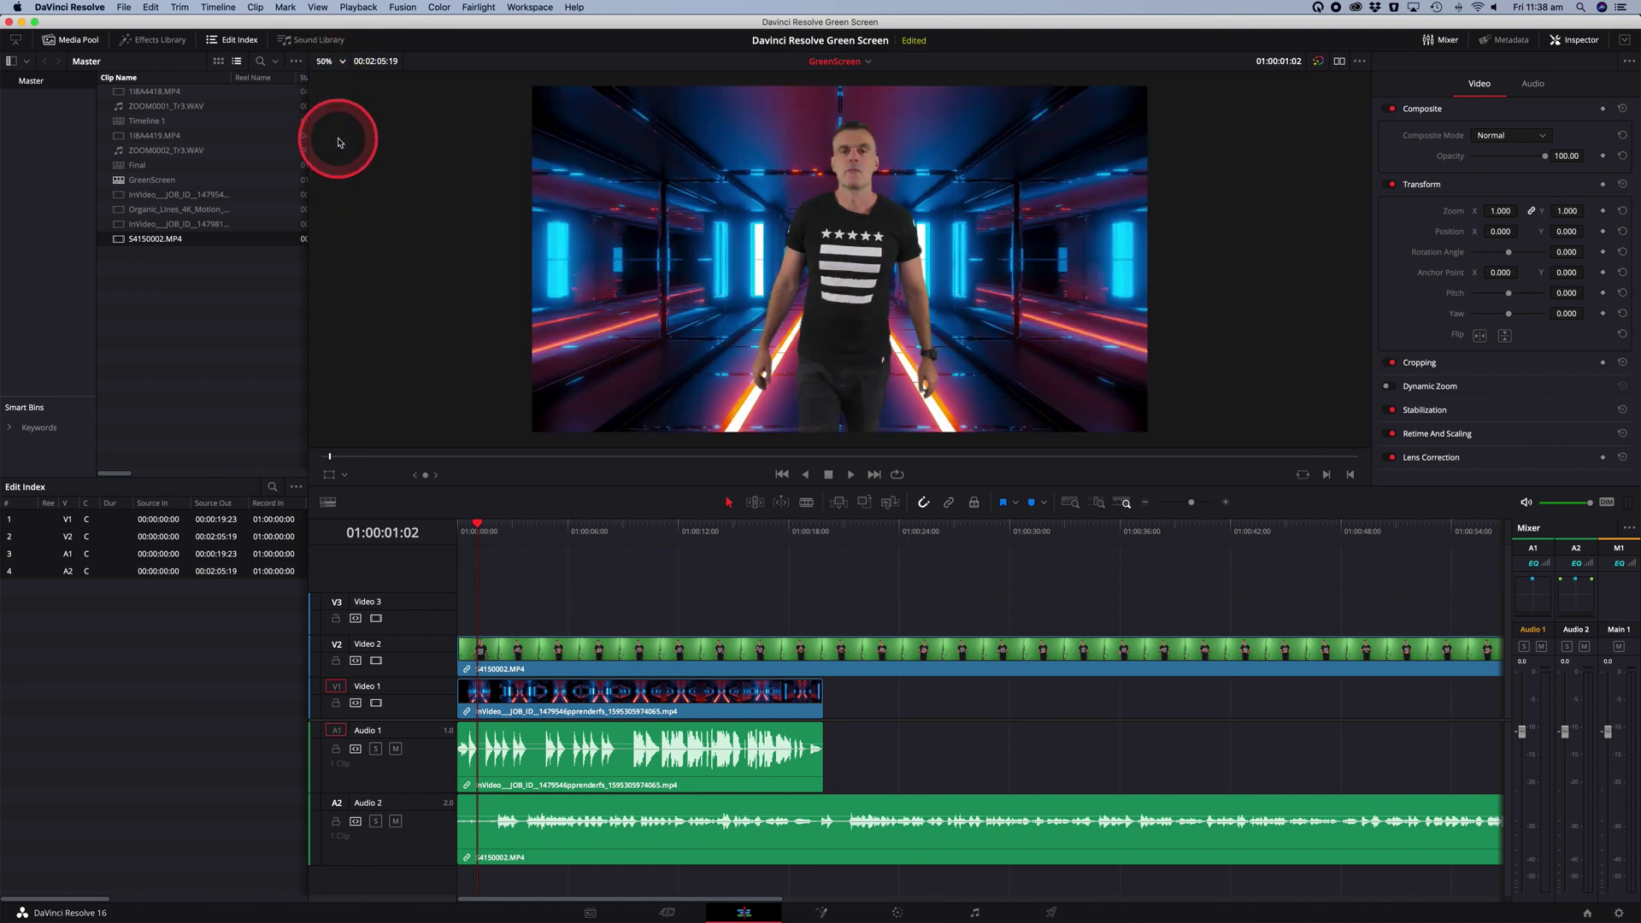
key(space)
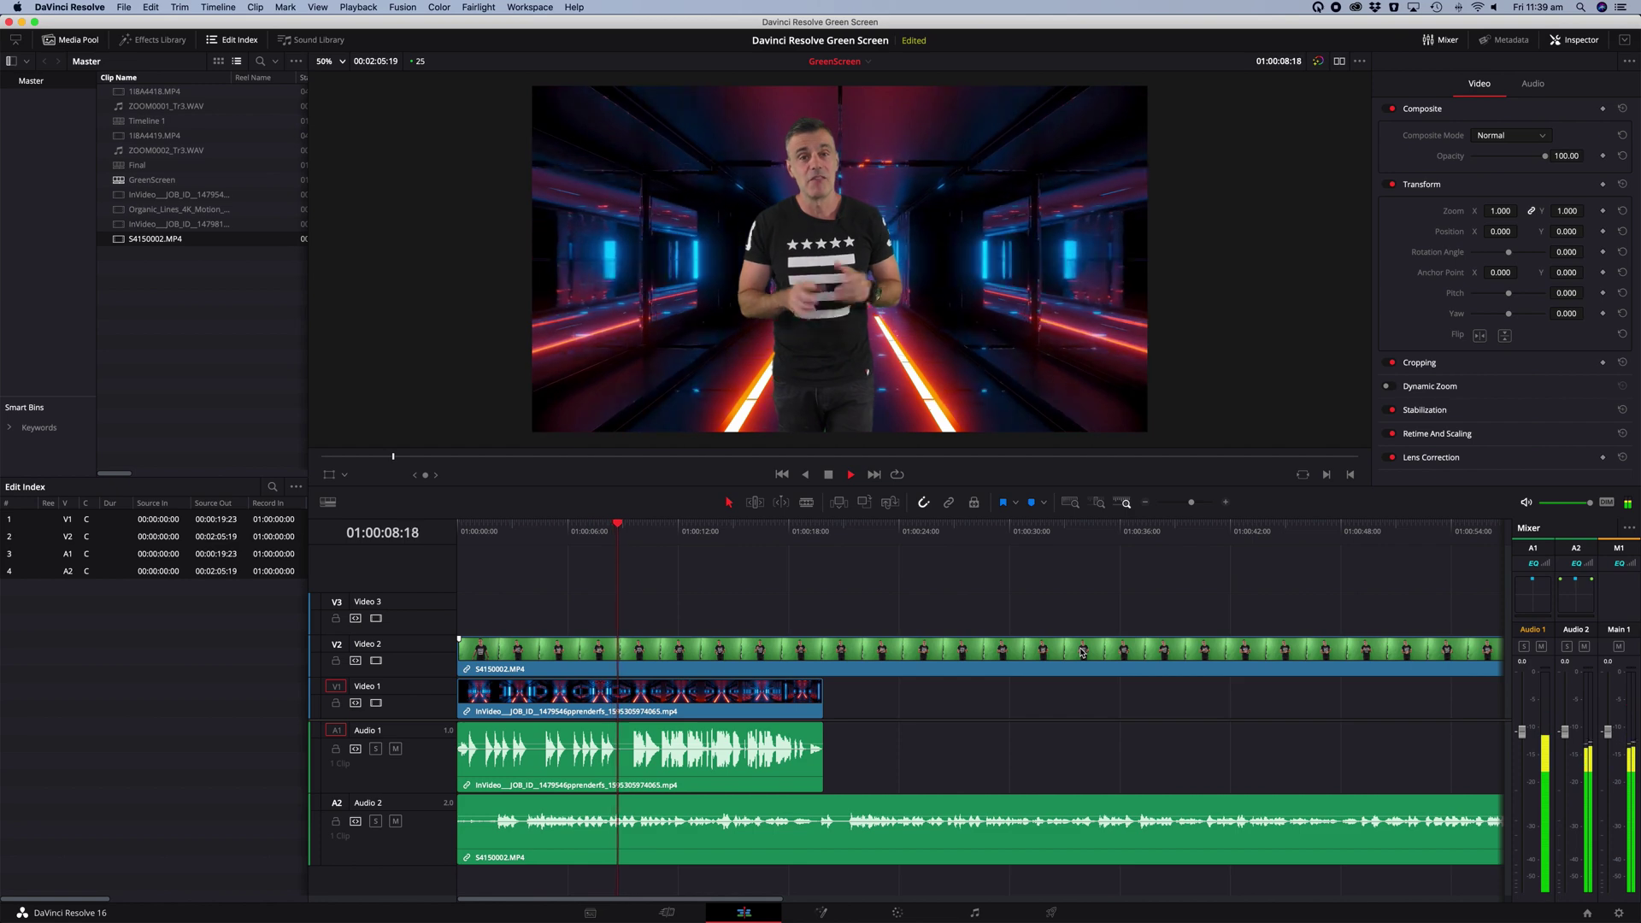
key(space)
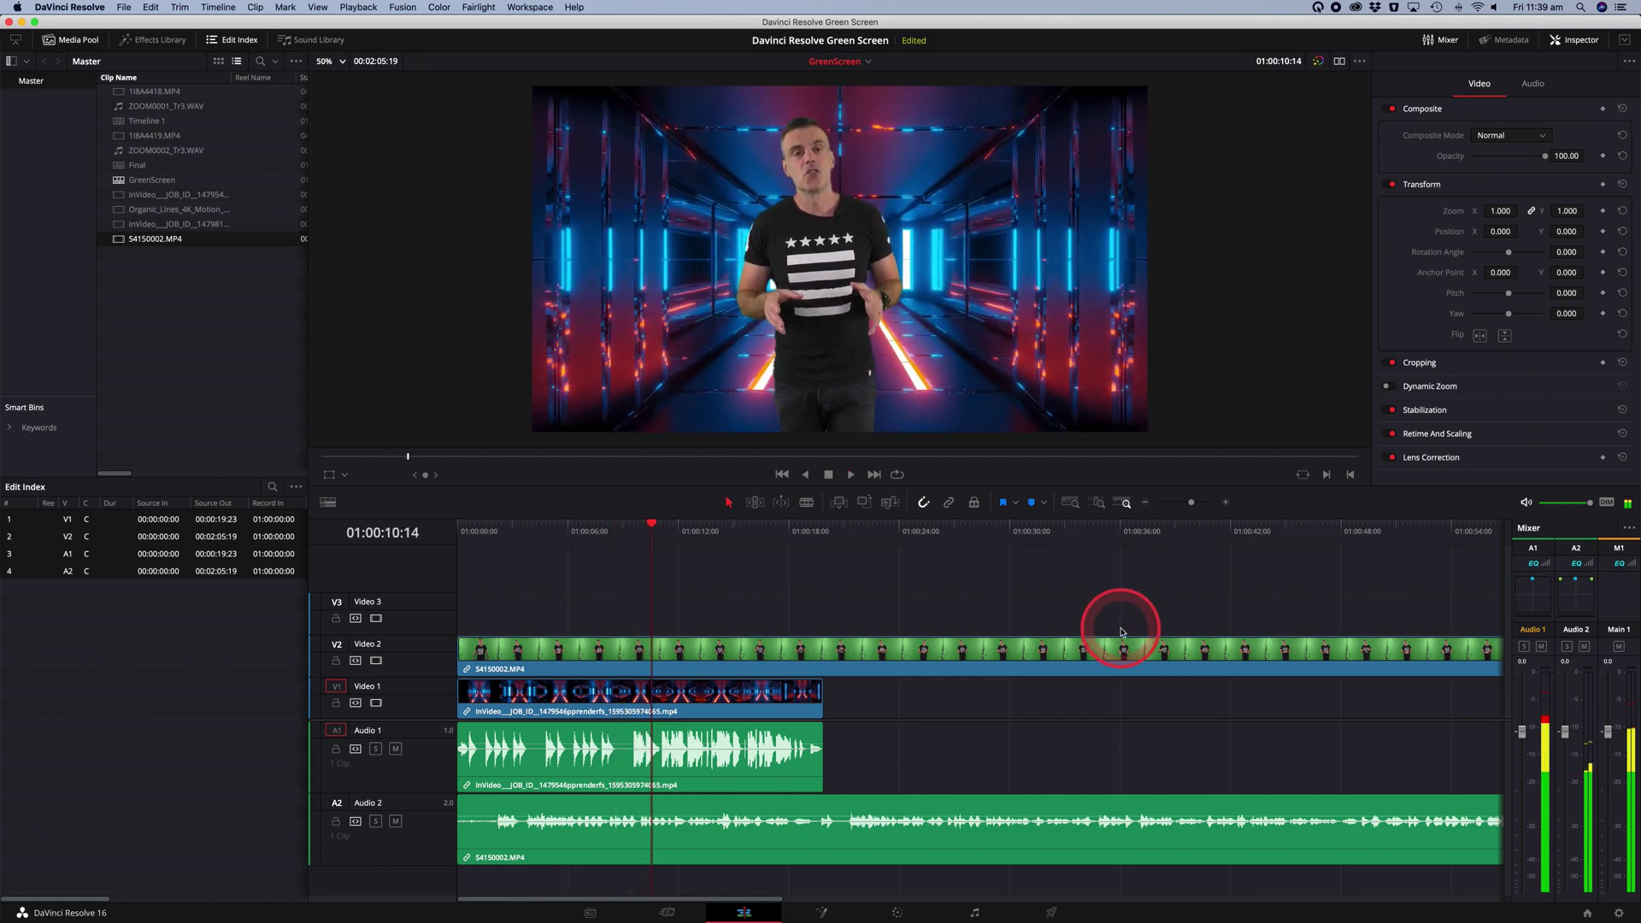
Step: Scale the presenter clip to Zoom 1.300, move it to X 159, Y -152, and play back
drag(1502, 211, 1524, 205)
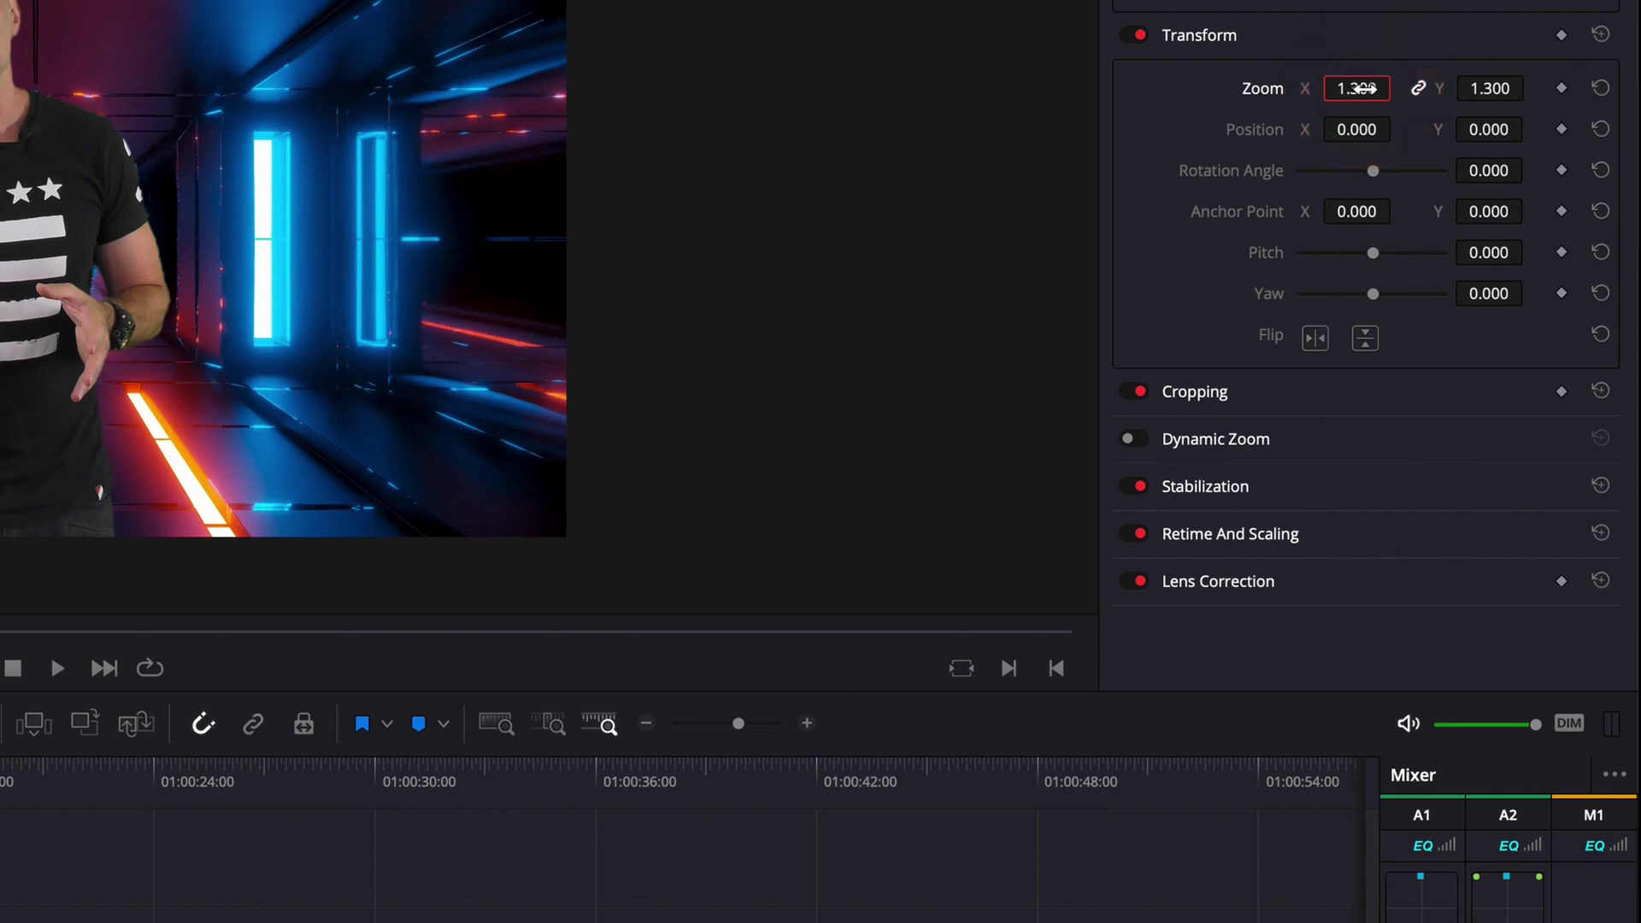
drag(1357, 130, 629, 658)
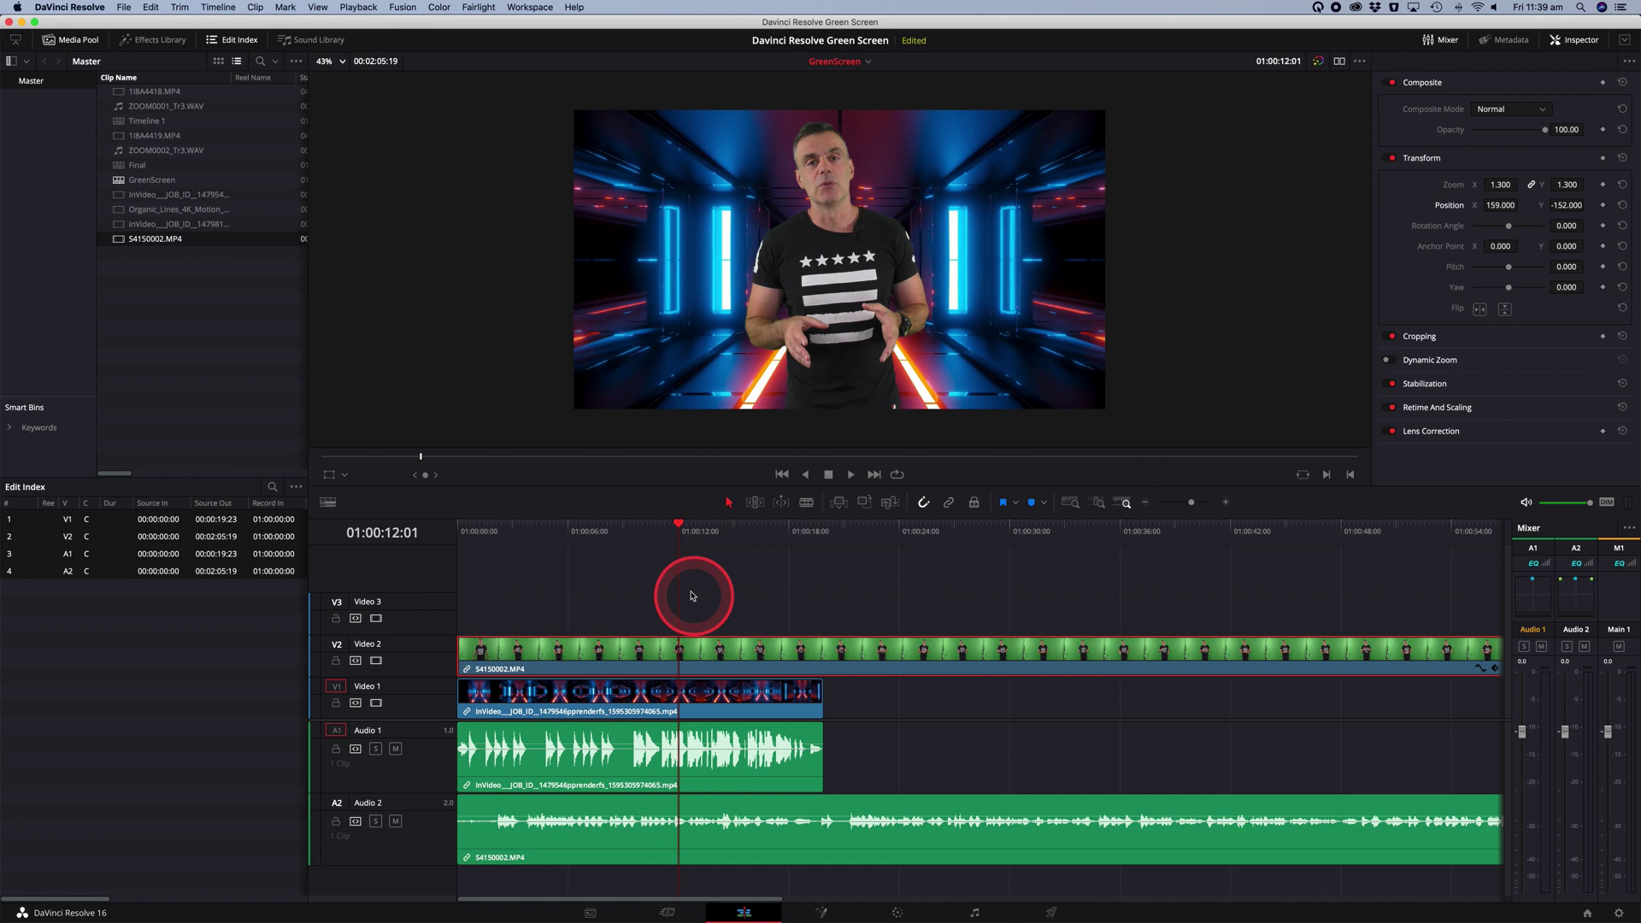
key(space)
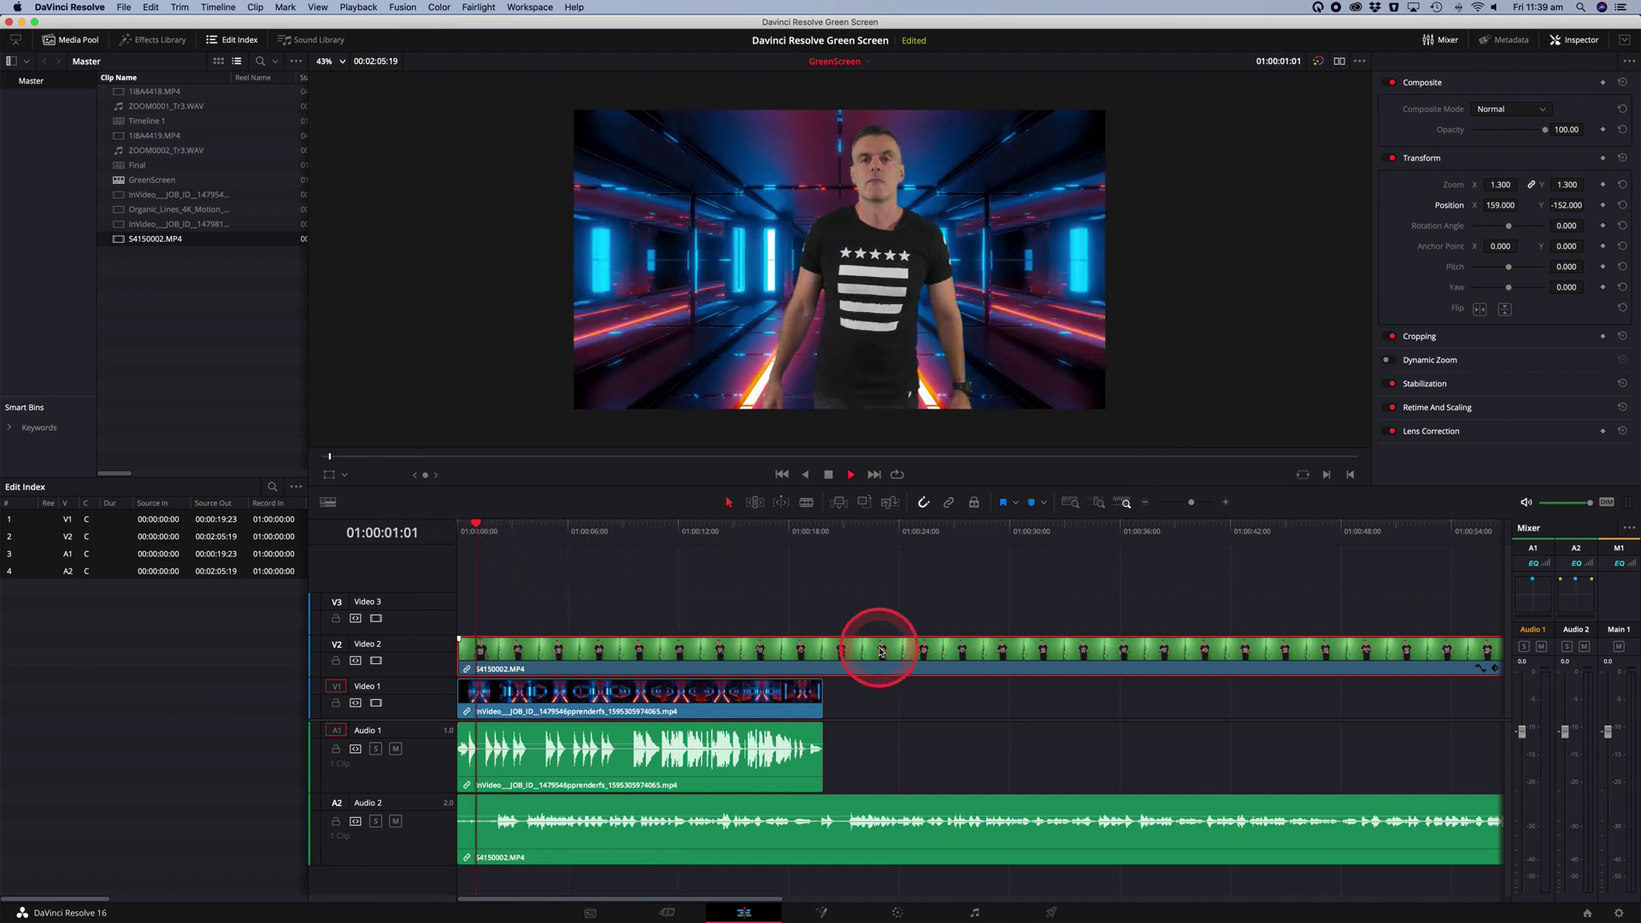